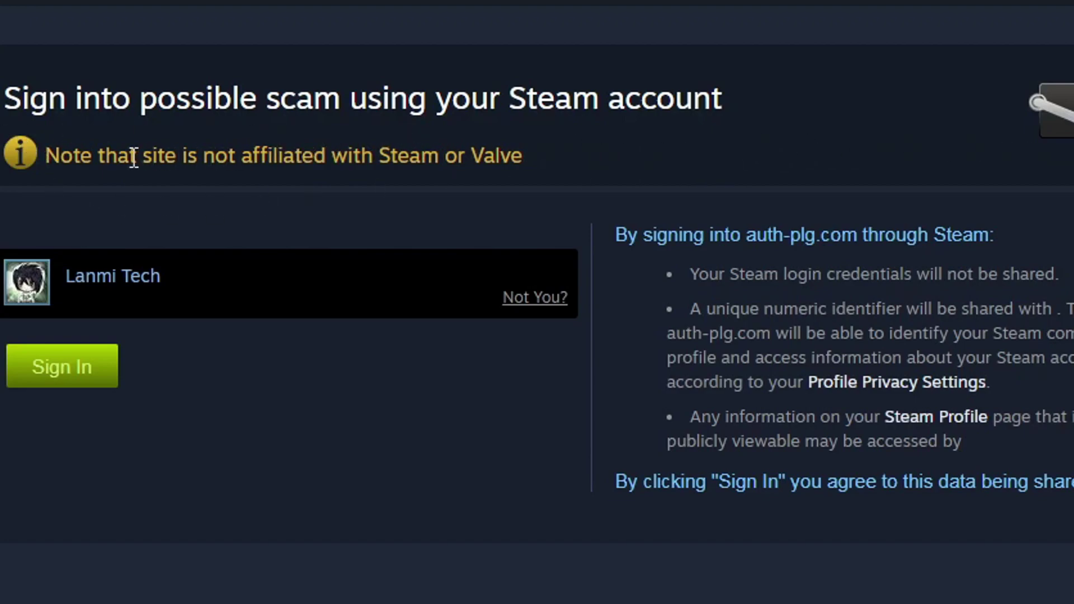
Step: Highlight the warning that the sign-in site isn't affiliated with Steam, then clear the highlight
drag(218, 163, 660, 193)
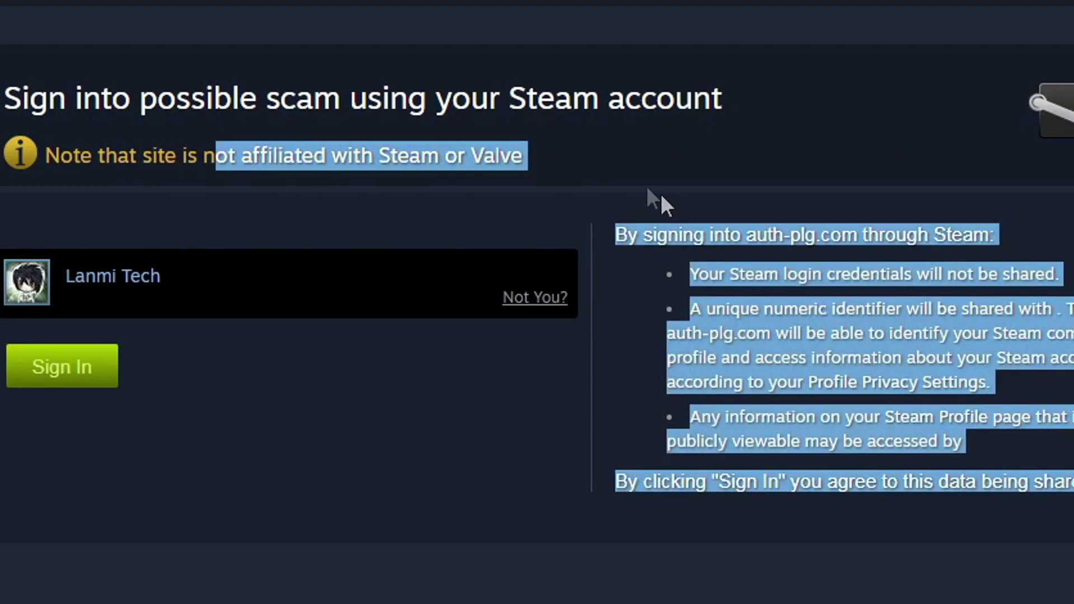
click(661, 194)
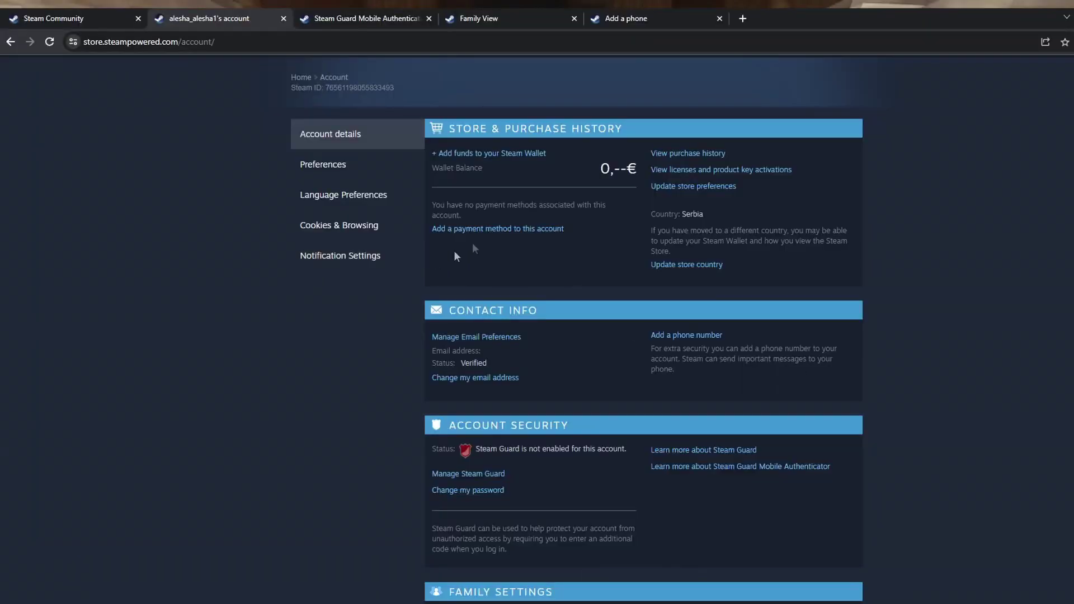
Step: On the Manage Steam Guard page, try the phone-app option, read its instructions, then go back
click(366, 19)
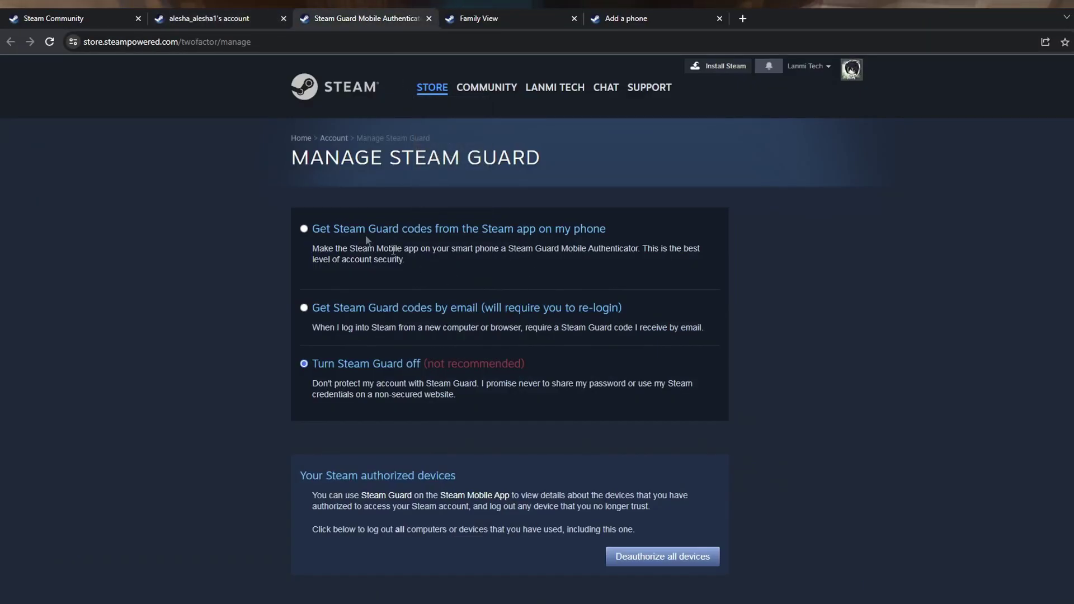
key(ctrl+shift+Tab)
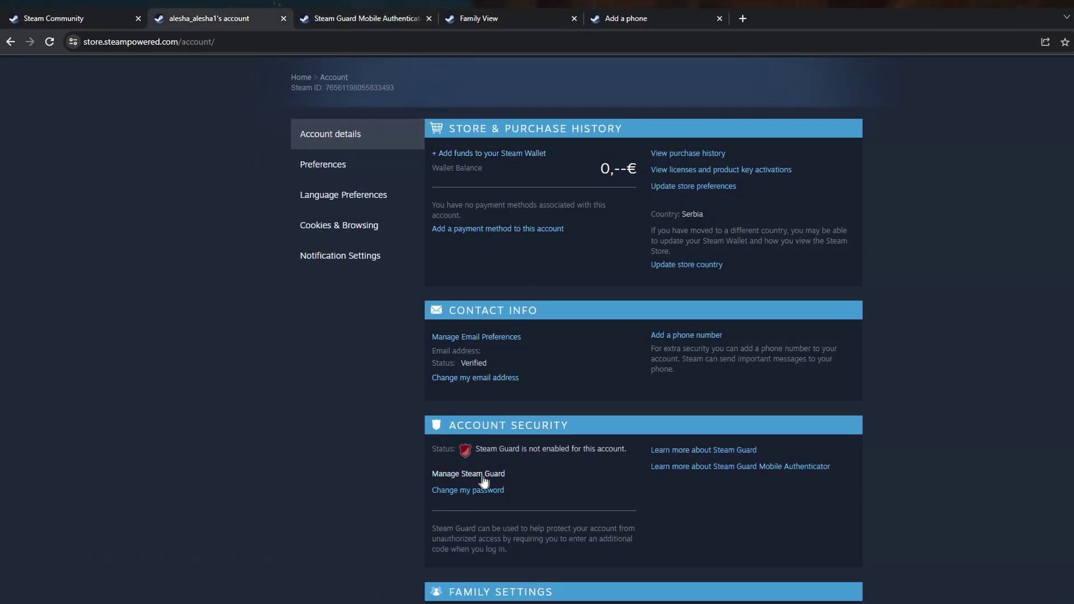
click(361, 17)
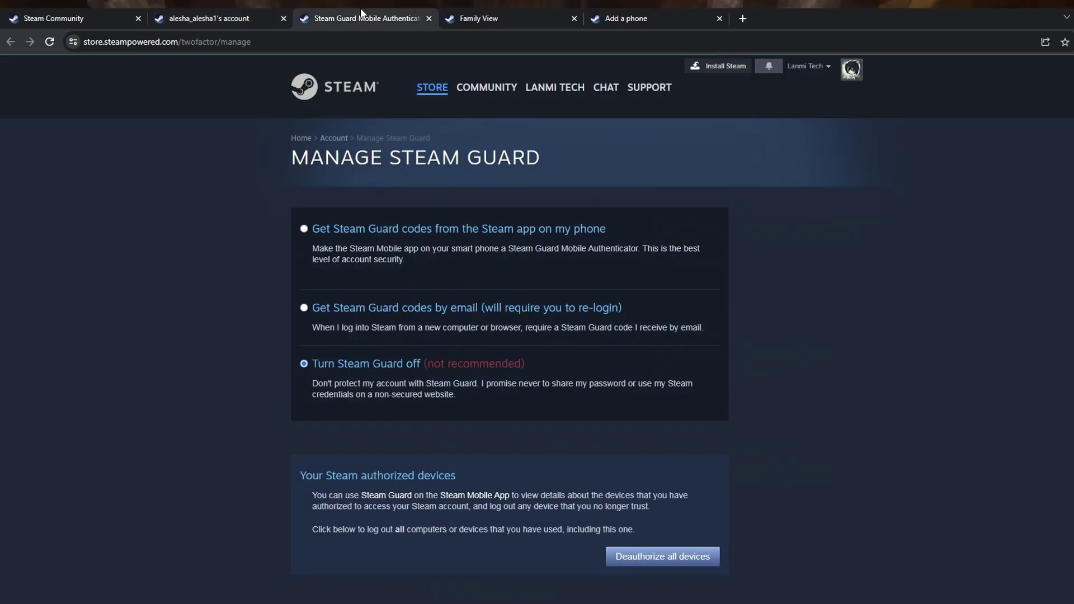
scroll(331, 317, down, 1)
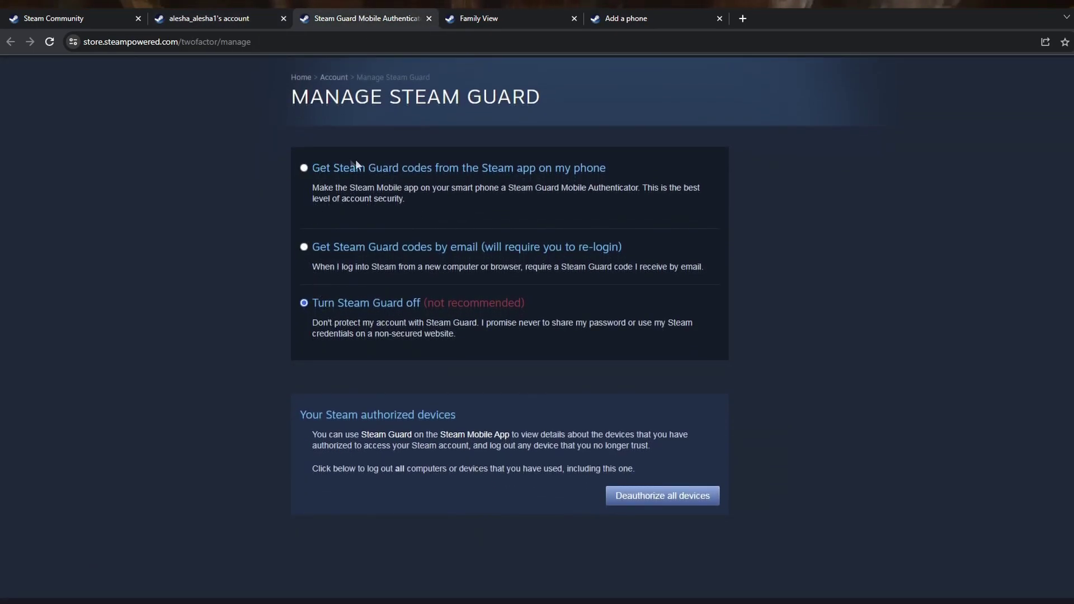
click(533, 170)
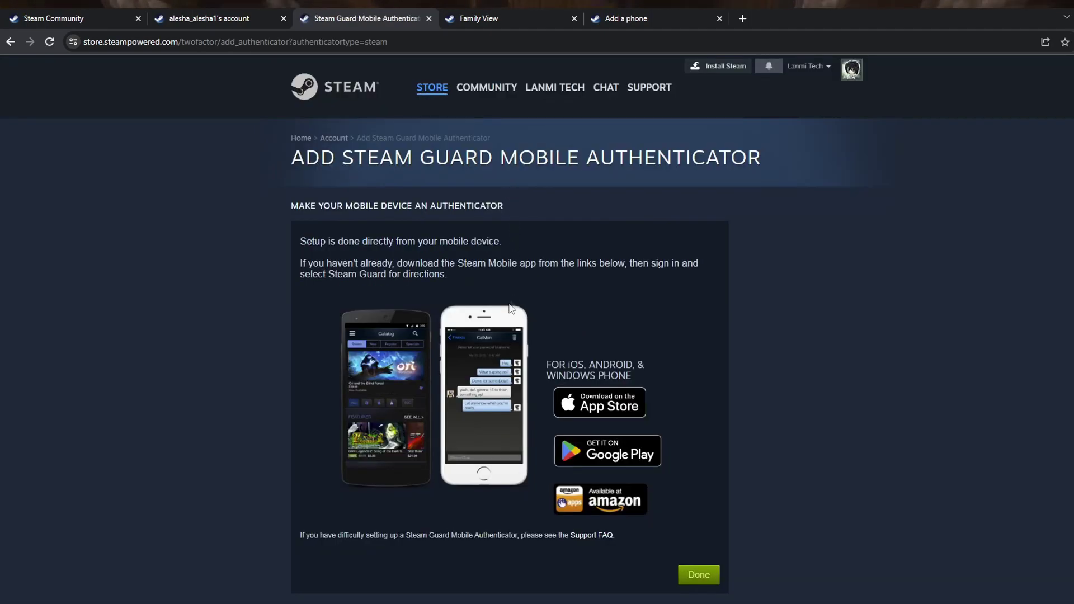
drag(293, 258, 472, 277)
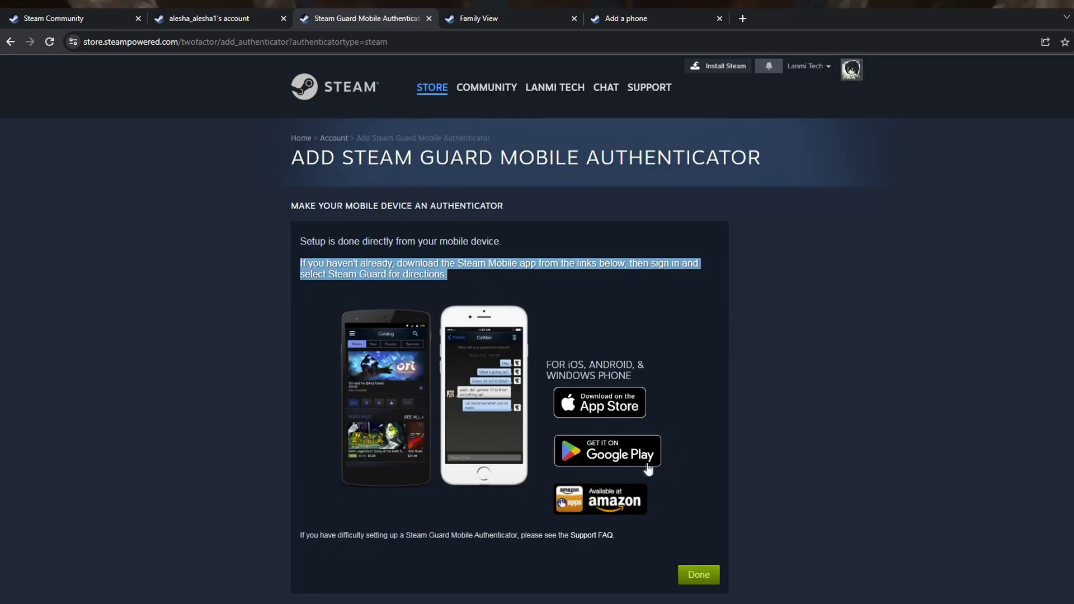
click(10, 41)
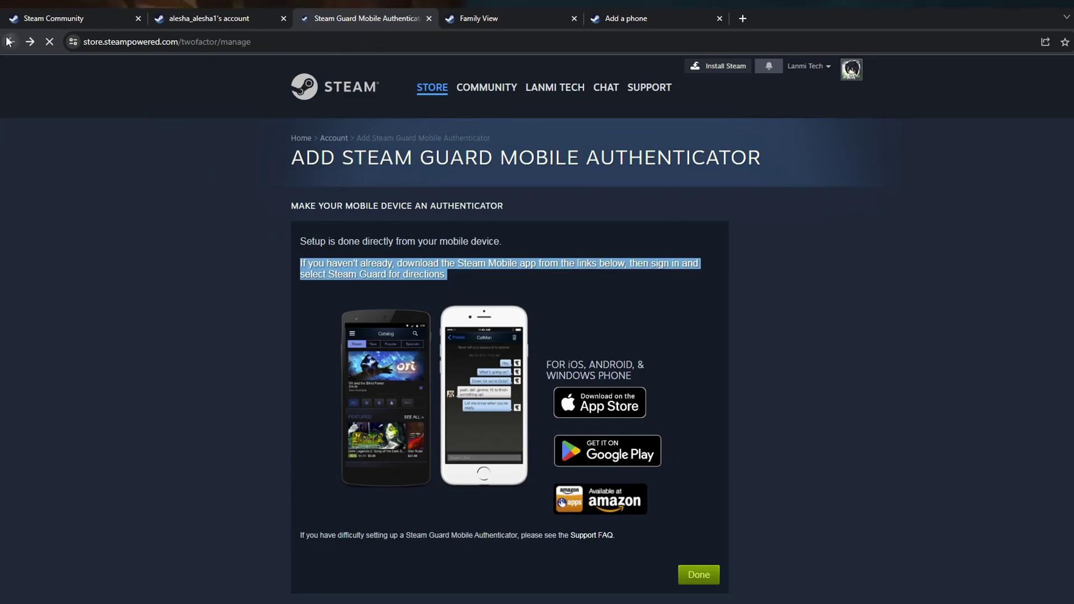
Step: Choose 'Get Steam Guard codes by email' as the Steam Guard method
click(375, 249)
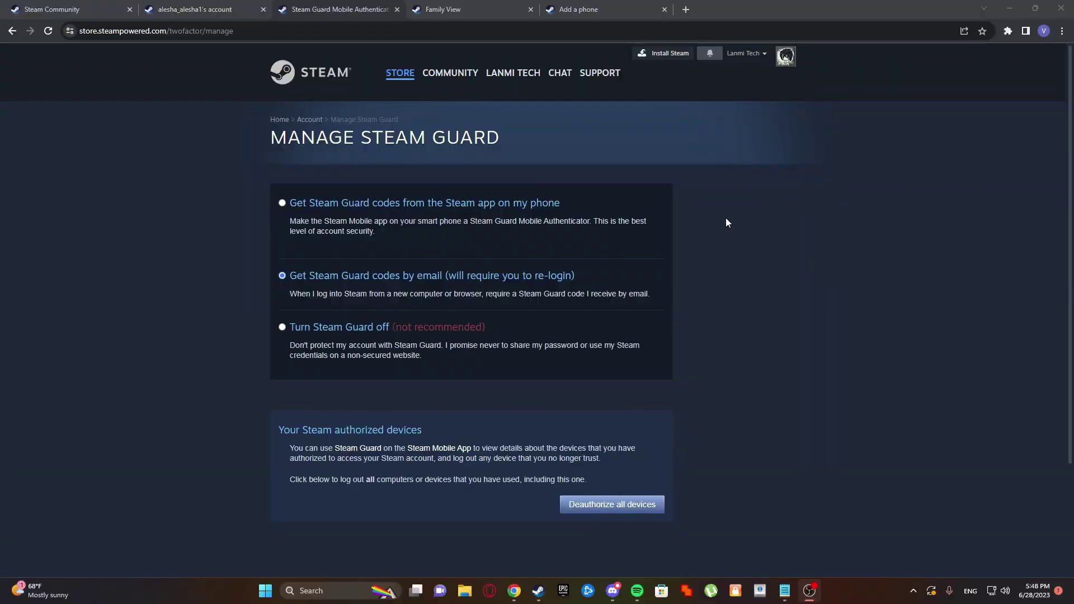
scroll(458, 213, down, 1)
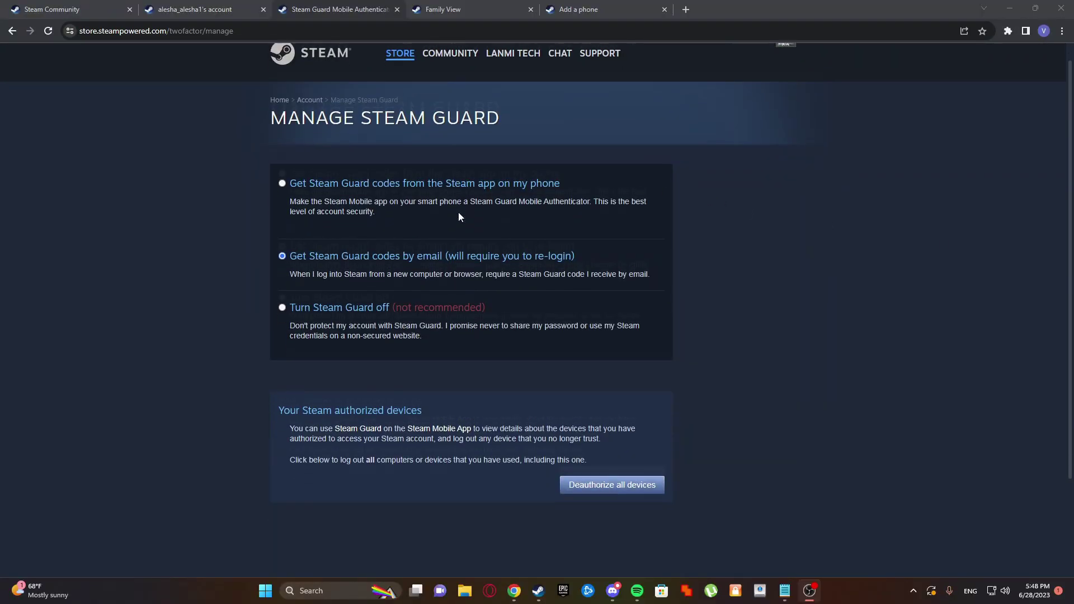
scroll(418, 233, up, 1)
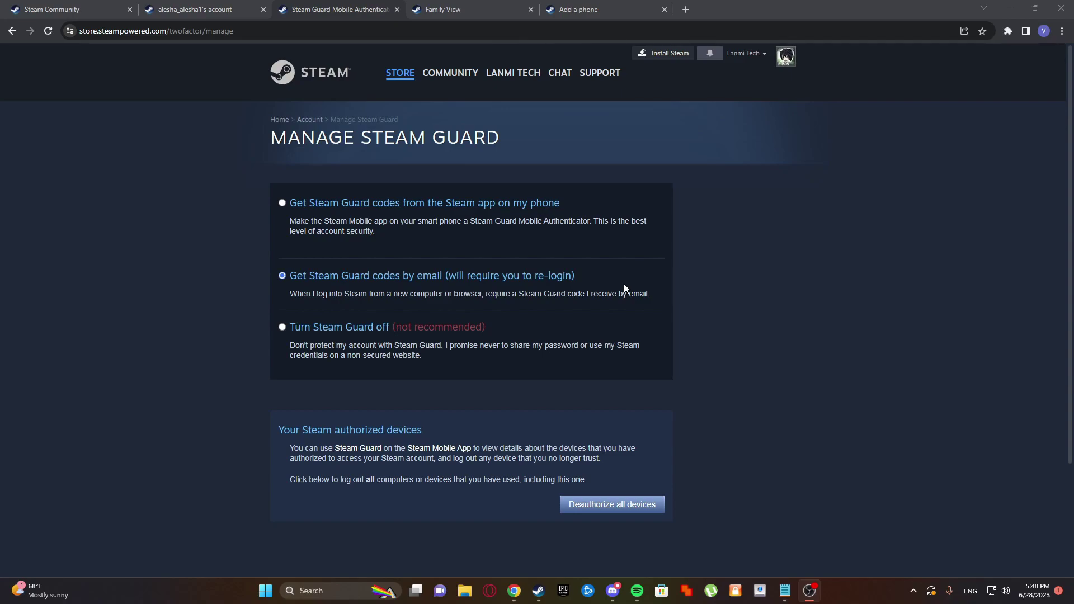
Step: Switch between the Steam Guard and Family View tabs to confirm email protection is active
click(195, 8)
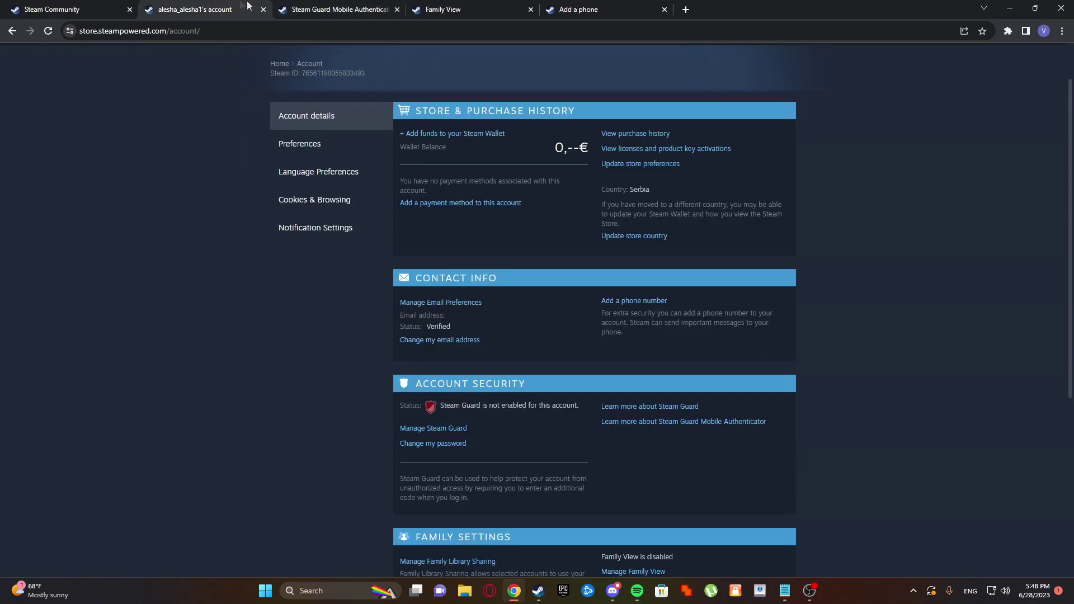
click(445, 5)
click(385, 6)
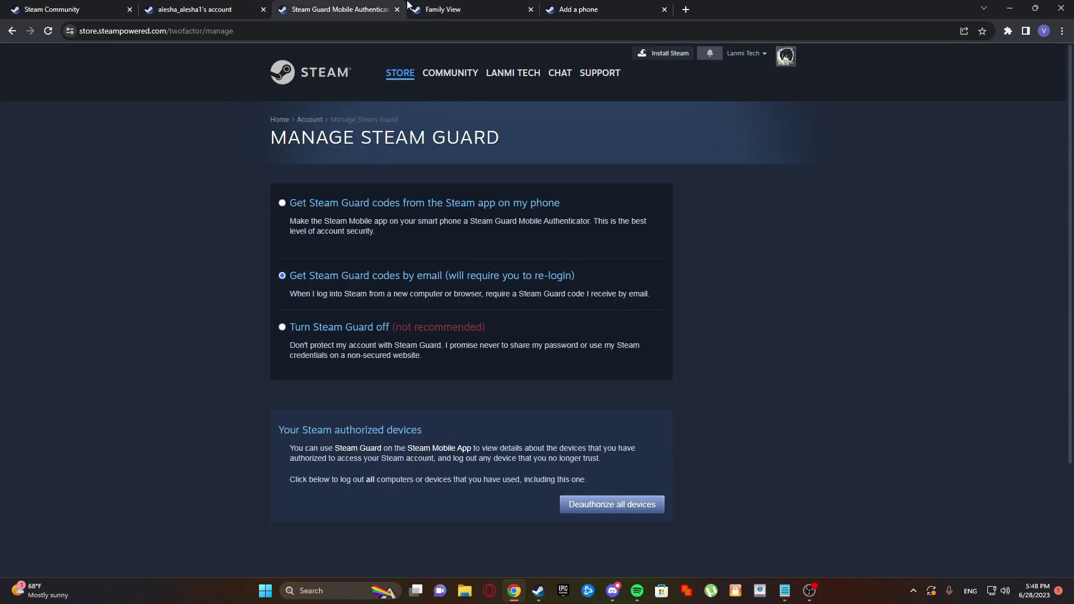
click(436, 6)
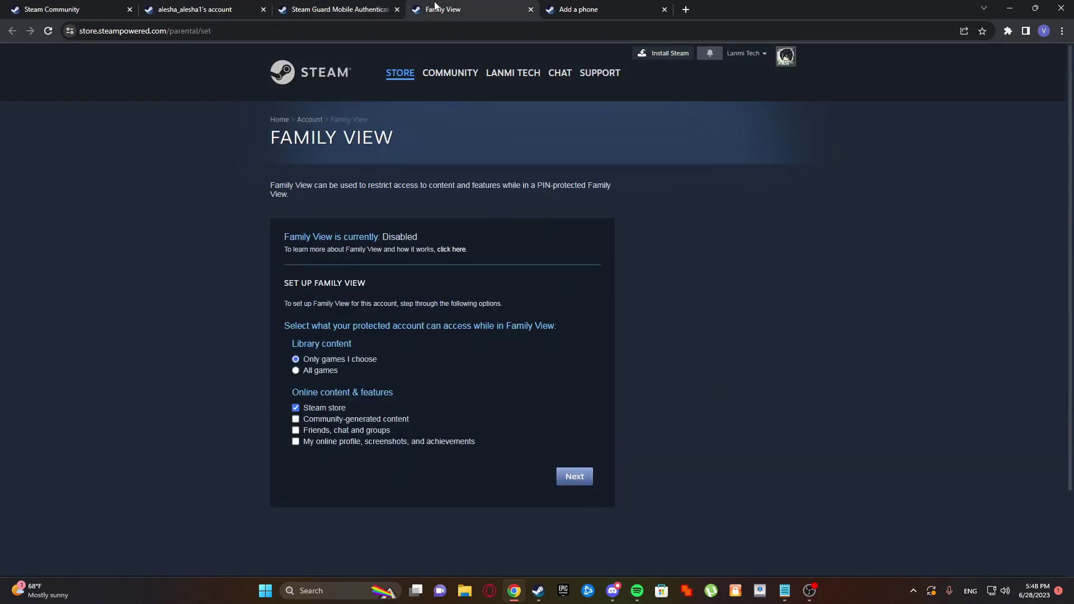
Step: Go to Account details from the profile dropdown and open Manage Family View under Family Settings
click(758, 56)
click(757, 80)
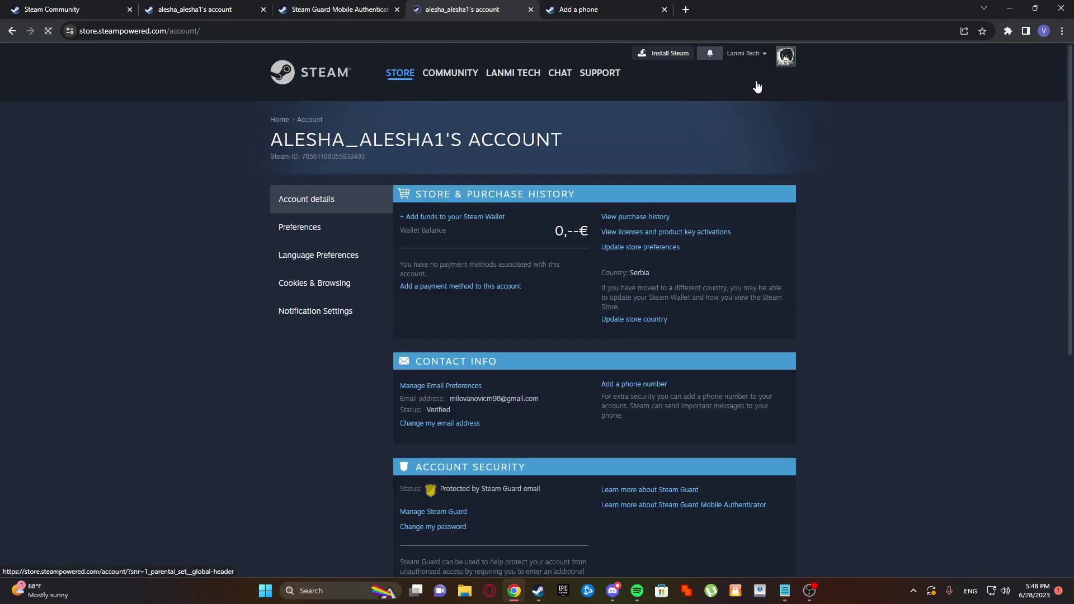
scroll(761, 220, down, 1)
scroll(763, 219, down, 4)
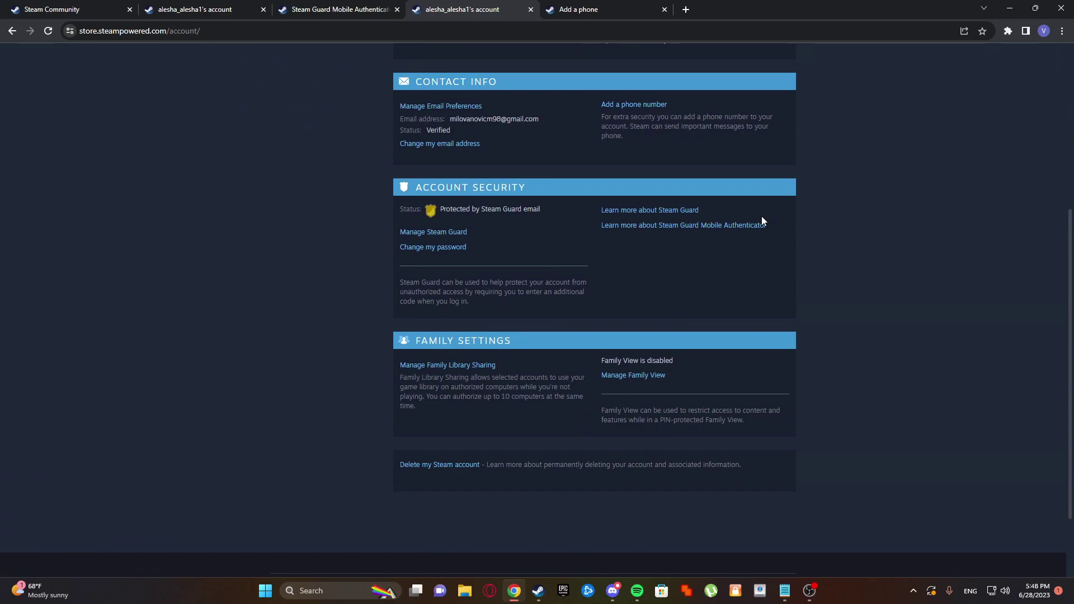
scroll(762, 221, up, 3)
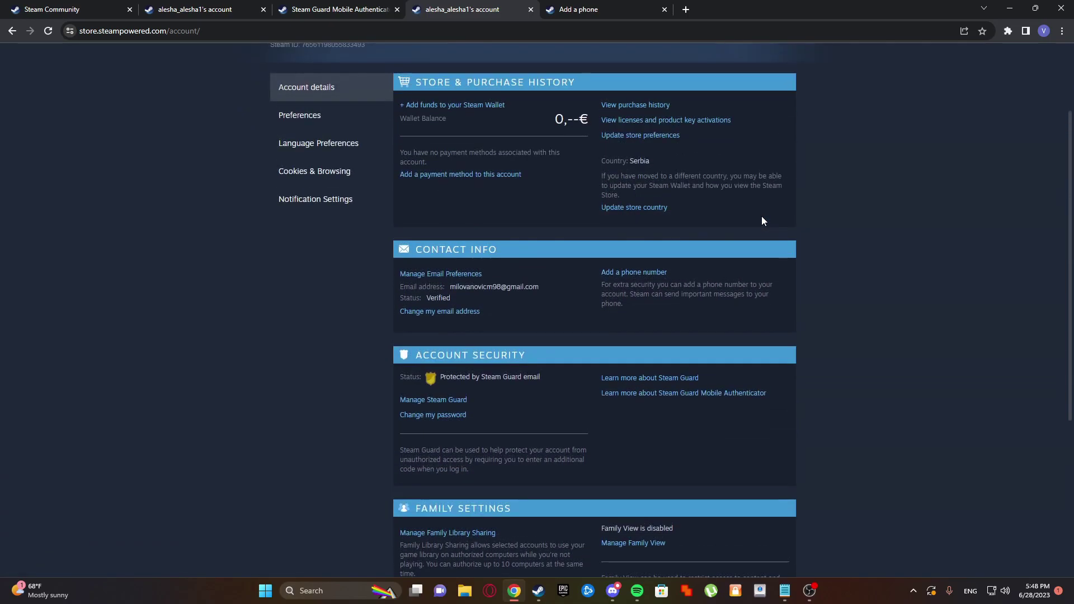
scroll(762, 221, down, 3)
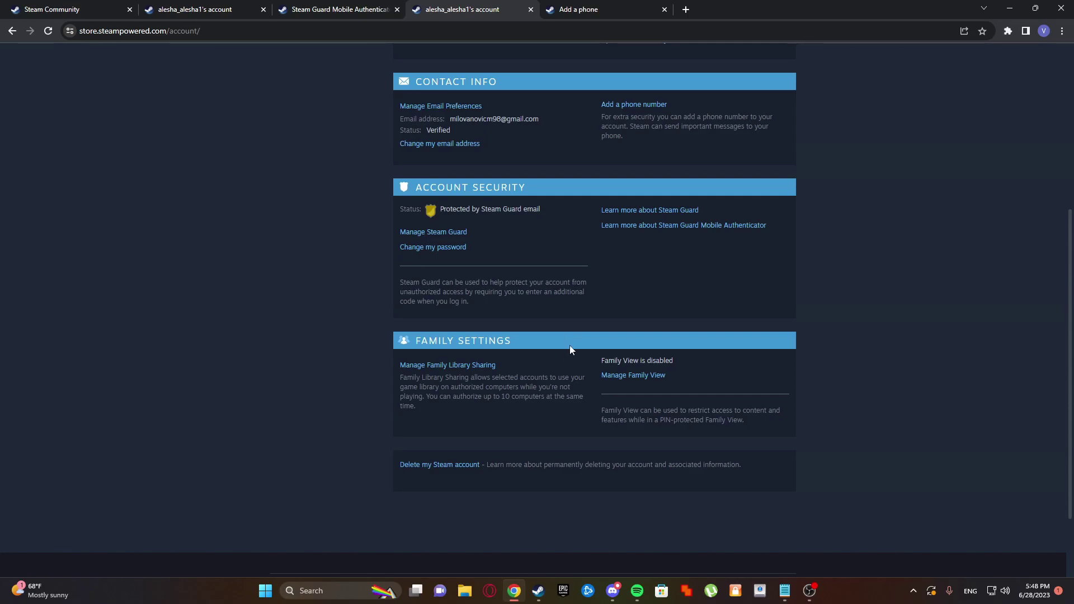
click(633, 378)
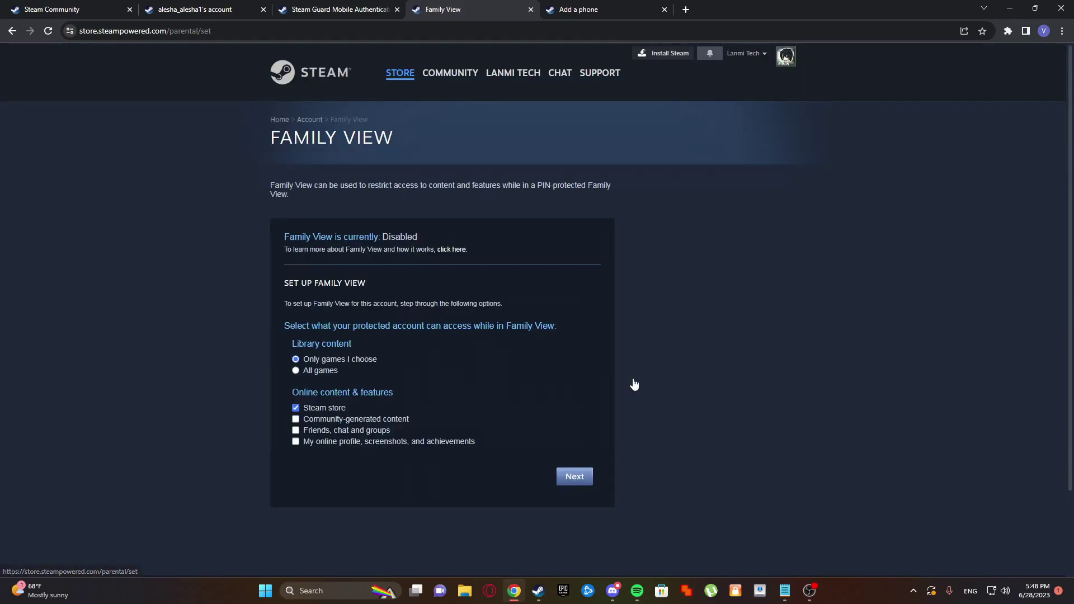
Step: Leave all online content boxes unchecked: store, community content, friends/chat, and profile
scroll(362, 252, down, 3)
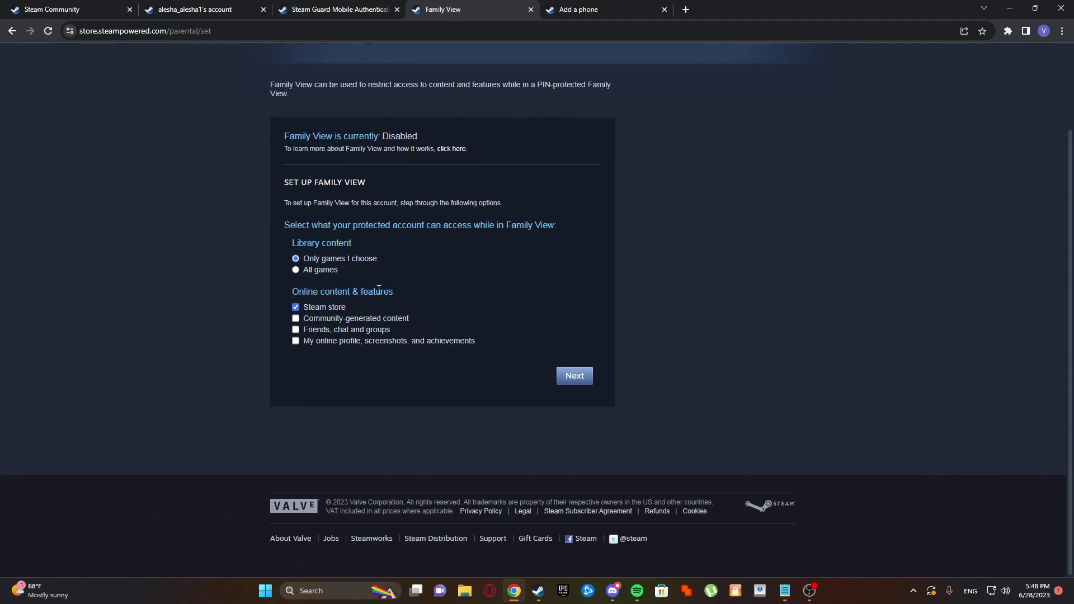
click(296, 307)
click(296, 309)
click(296, 318)
click(296, 329)
click(296, 341)
click(296, 341)
click(296, 330)
click(295, 319)
click(296, 307)
Step: On My Games, uncheck Dota 2 and continue with no games allowed
click(584, 386)
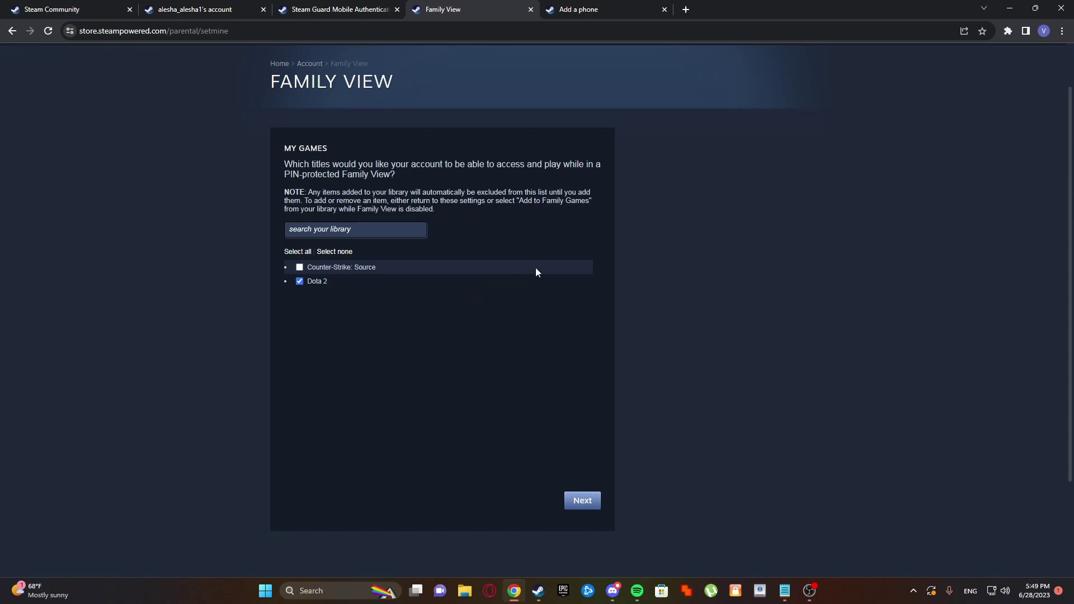
click(300, 281)
click(583, 501)
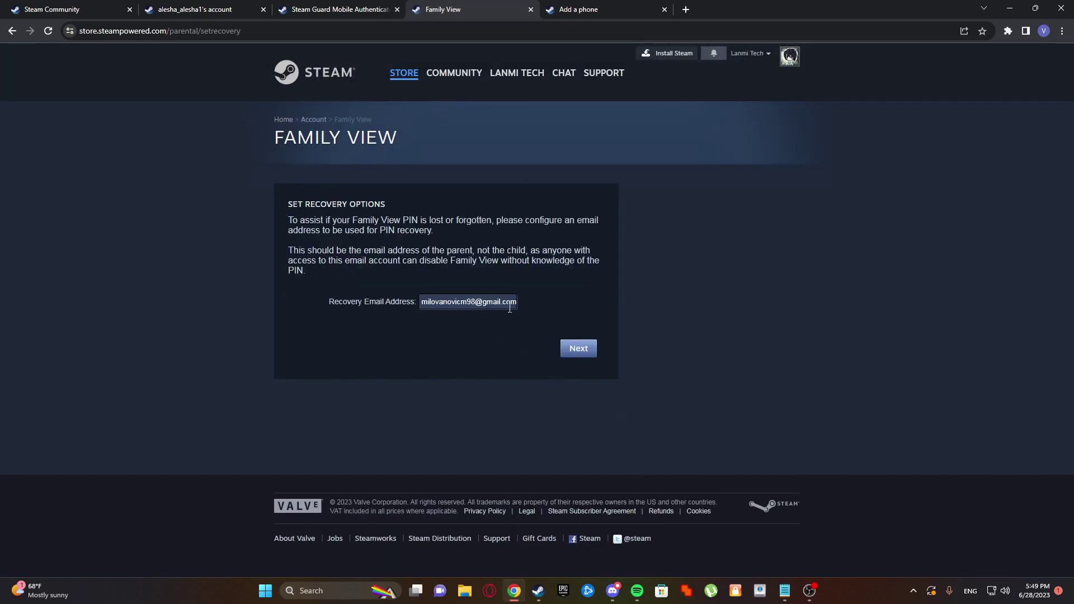
Step: Keep the recovery email and set a 4-digit Family View PIN, entered twice
click(568, 353)
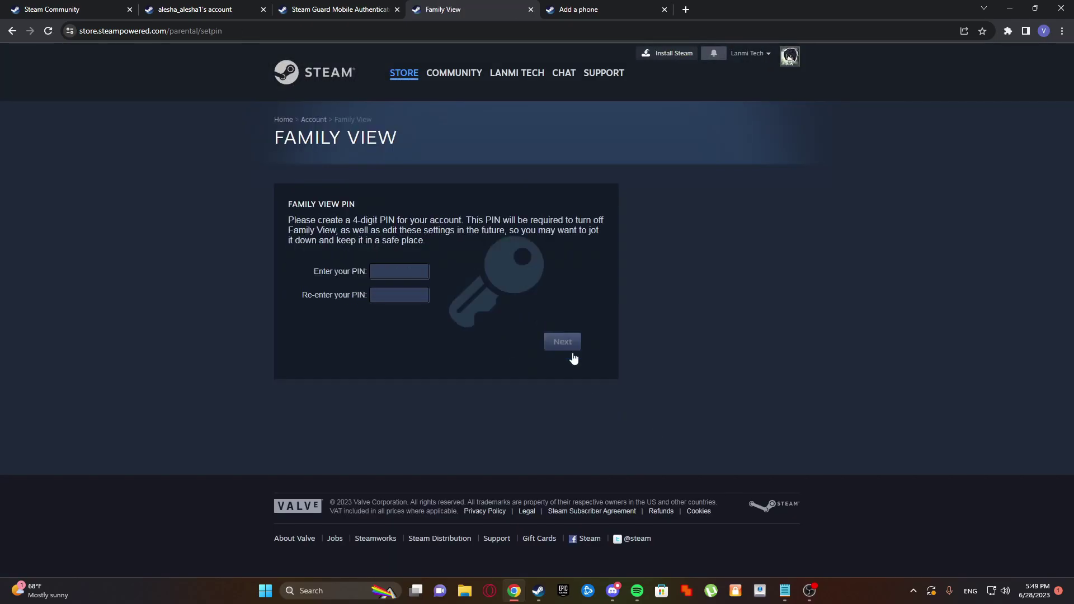
click(411, 275)
click(398, 291)
click(557, 341)
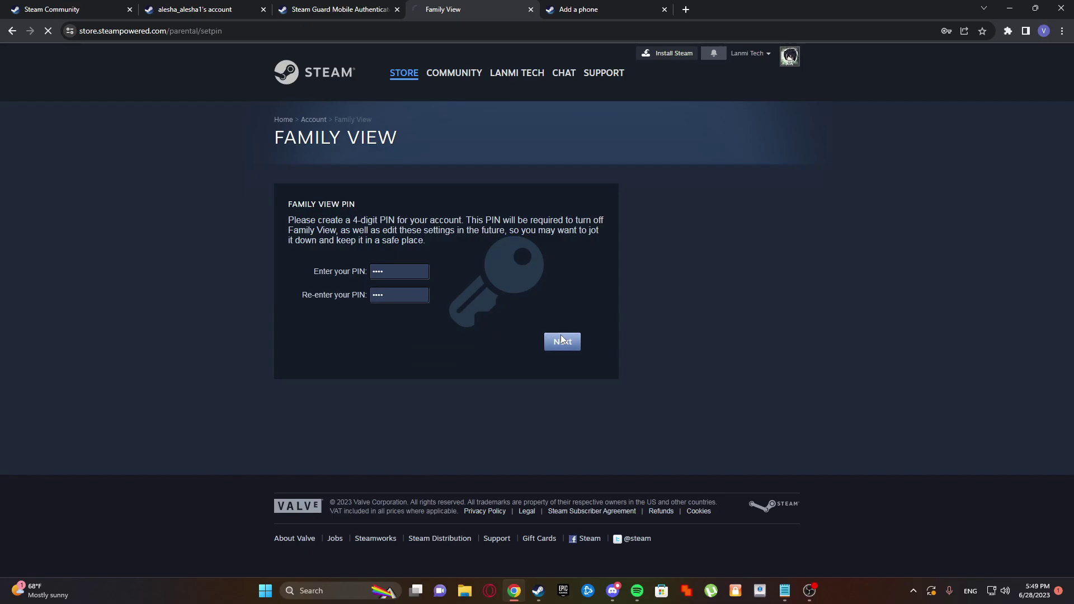
Step: Enter the secret code from the email to finish enabling Family View
click(409, 258)
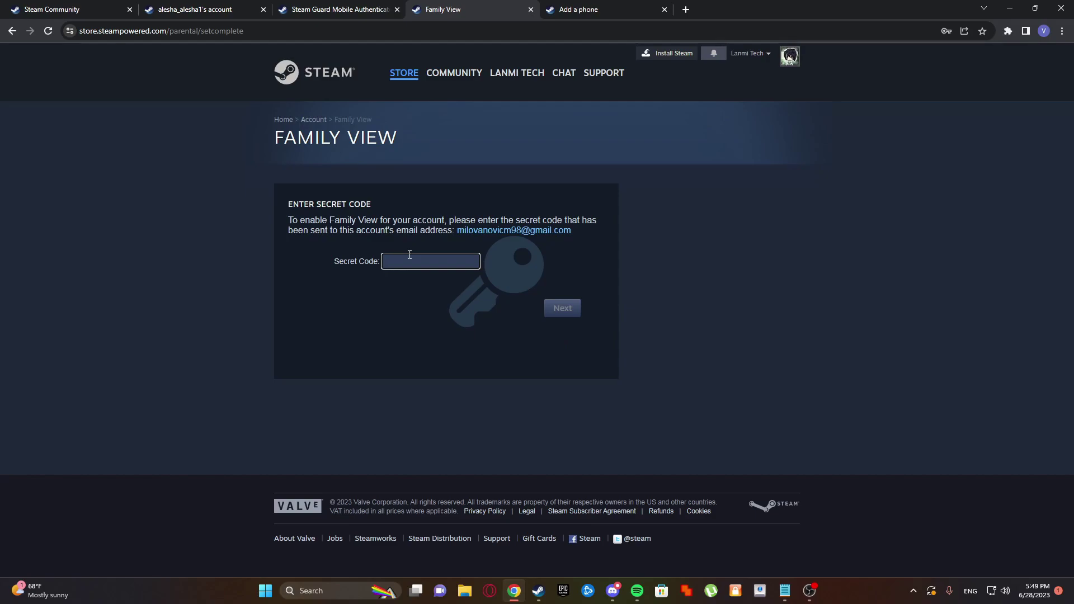
click(560, 308)
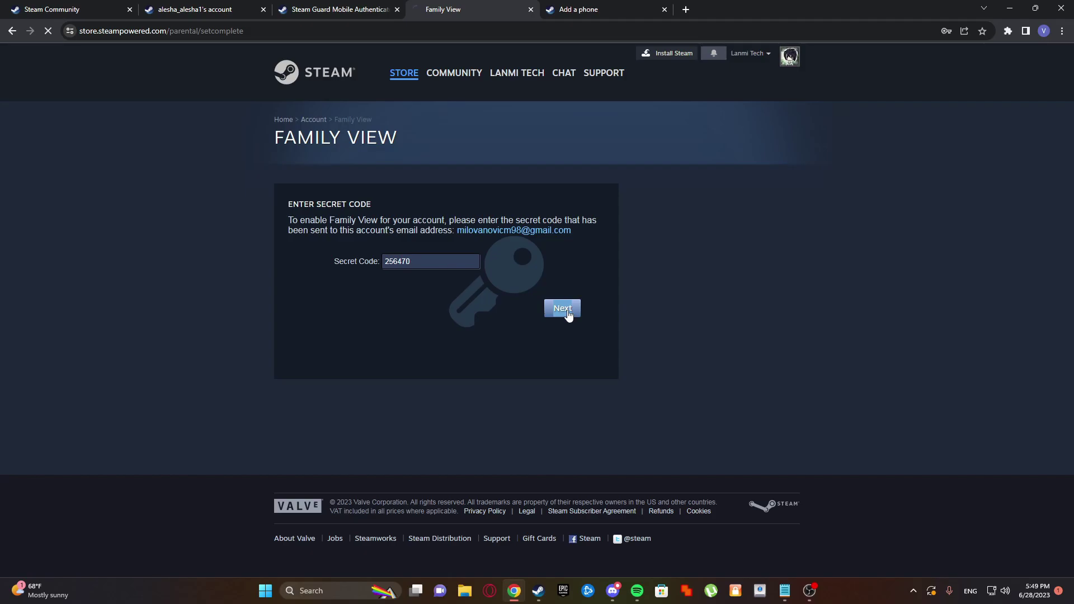
scroll(557, 302, down, 2)
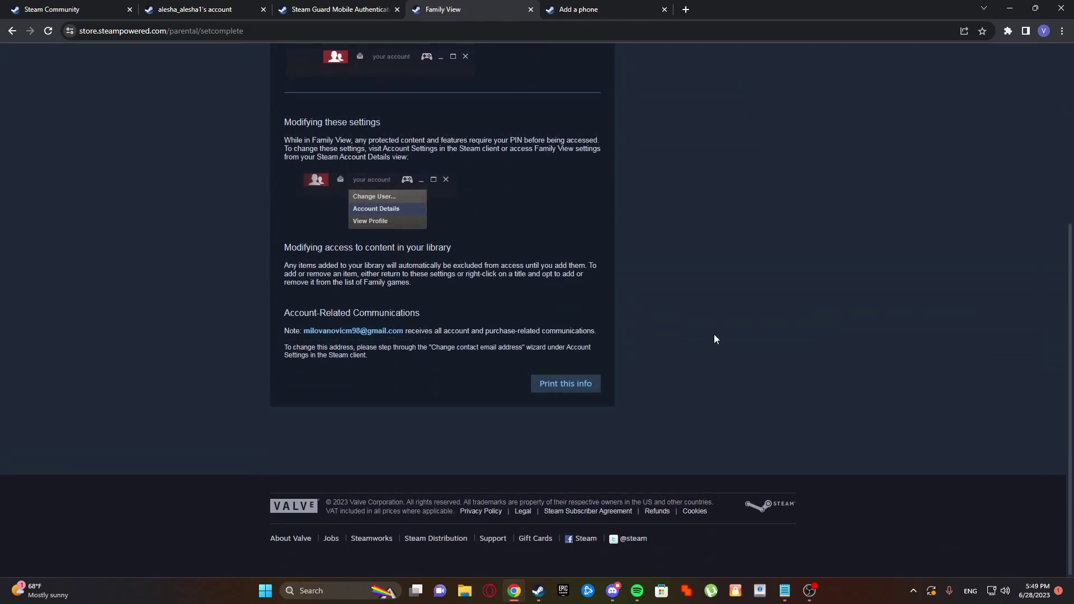
Step: From the profile page, use the red family icon and confirm 'Return to Family View'
scroll(655, 287, up, 5)
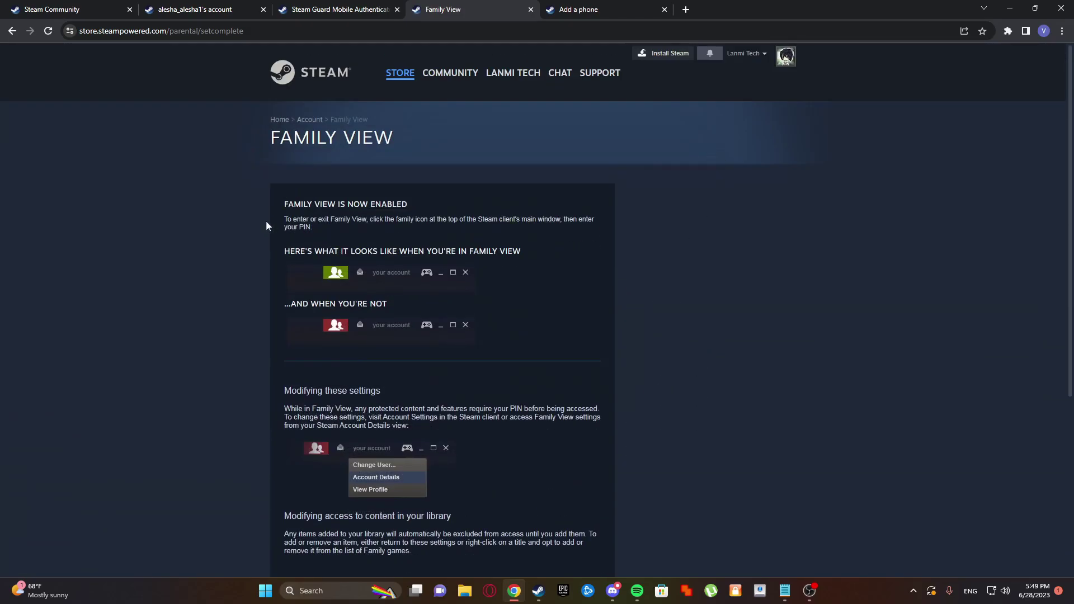
click(788, 57)
click(684, 53)
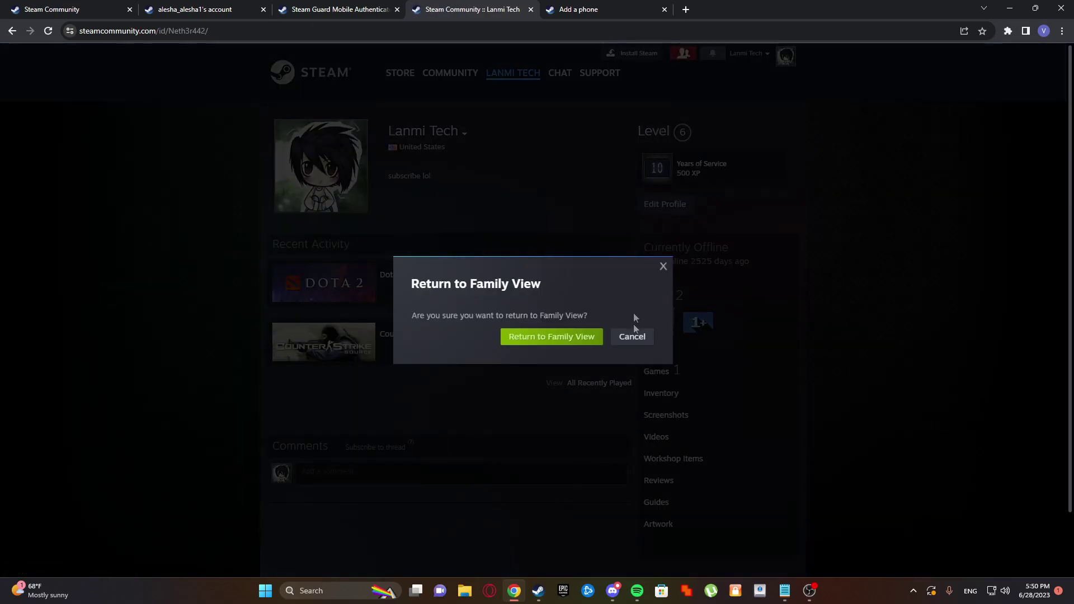
click(526, 337)
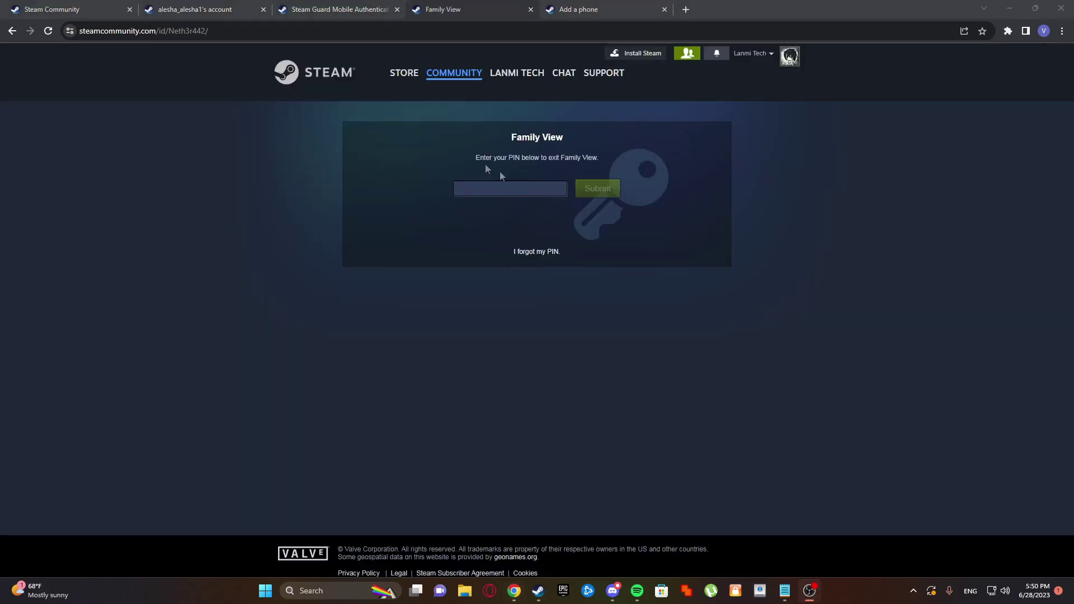
Step: Enter the 4-digit Family View PIN, backing out of the forgot-PIN page, and submit it
click(537, 189)
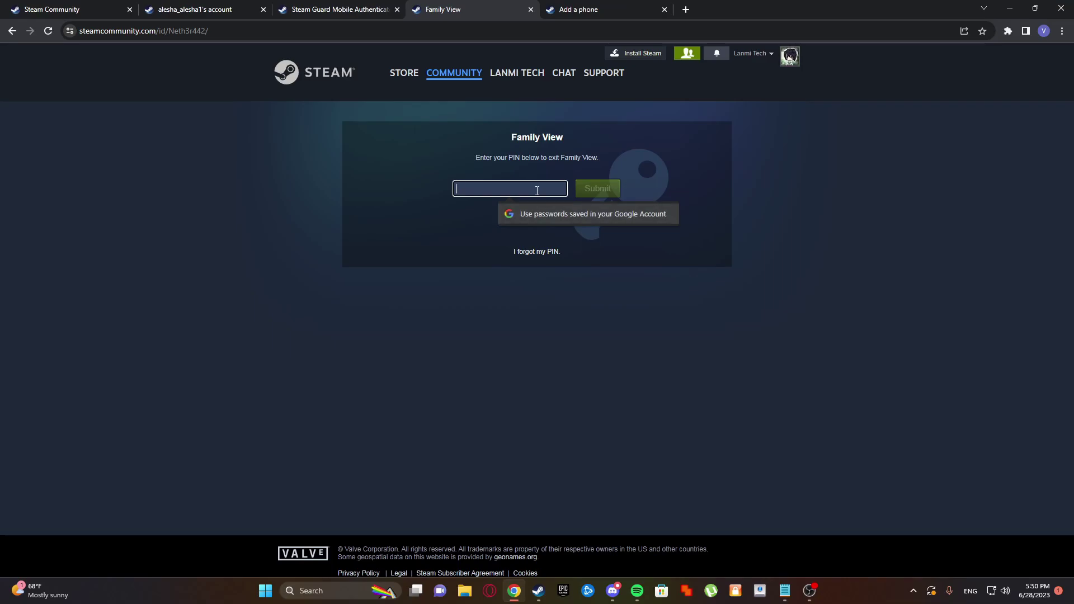
text(••••)
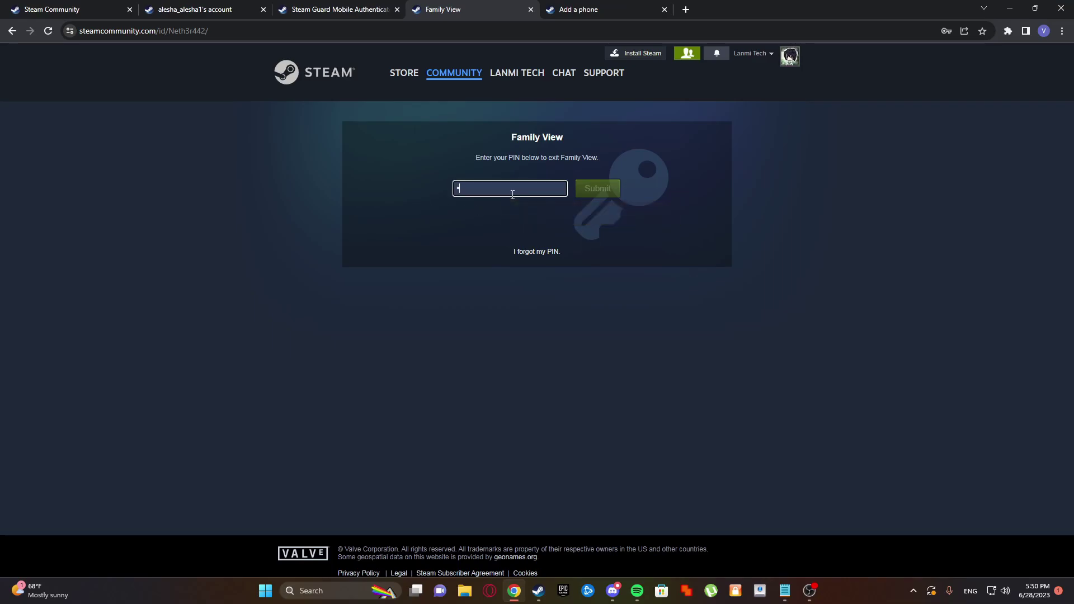
click(528, 253)
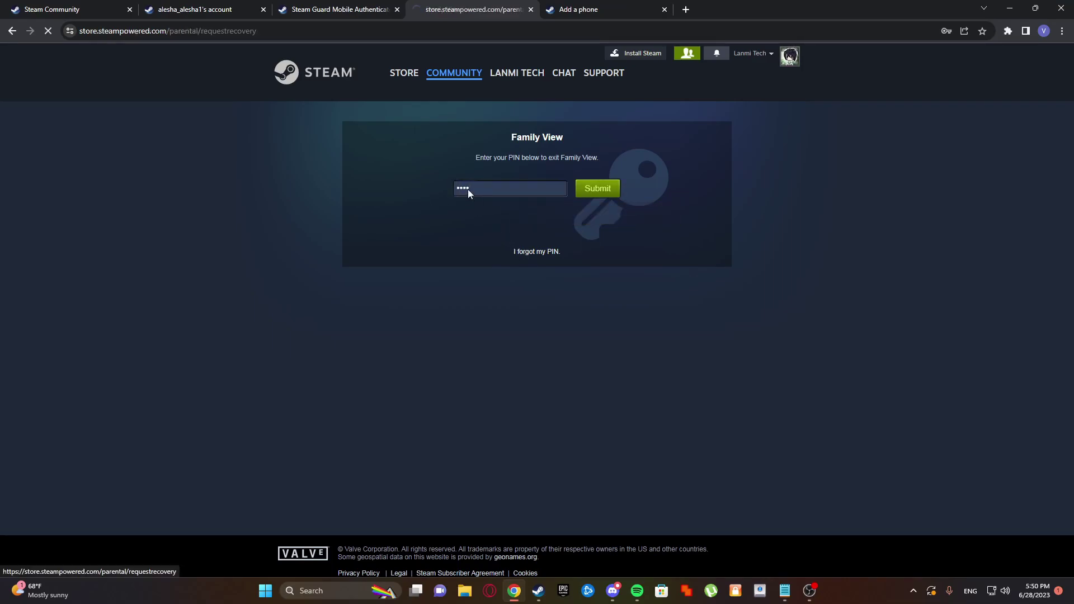
click(12, 31)
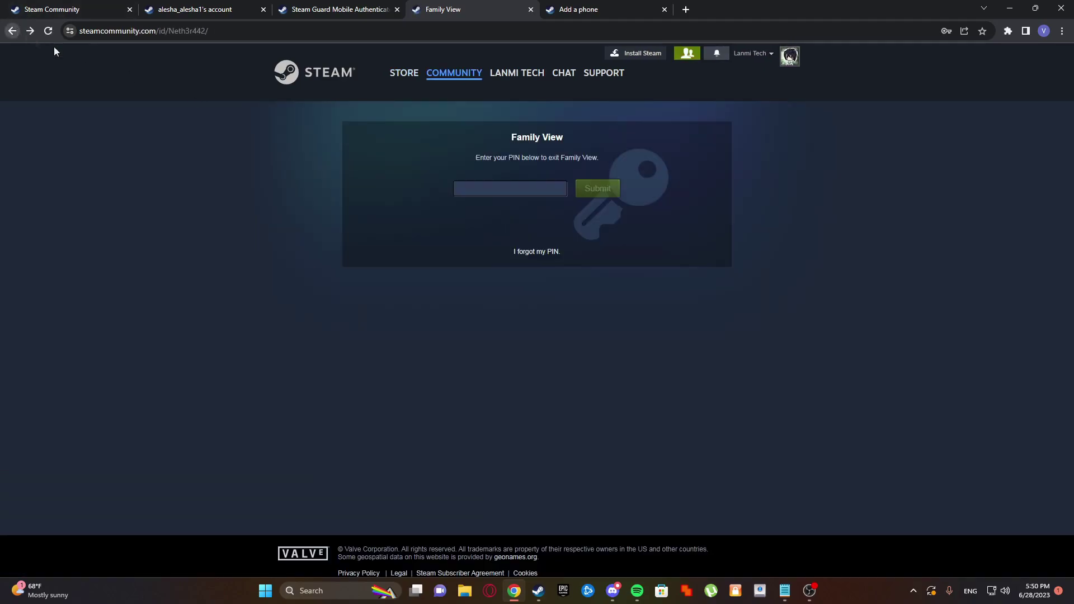
click(504, 188)
text(••••)
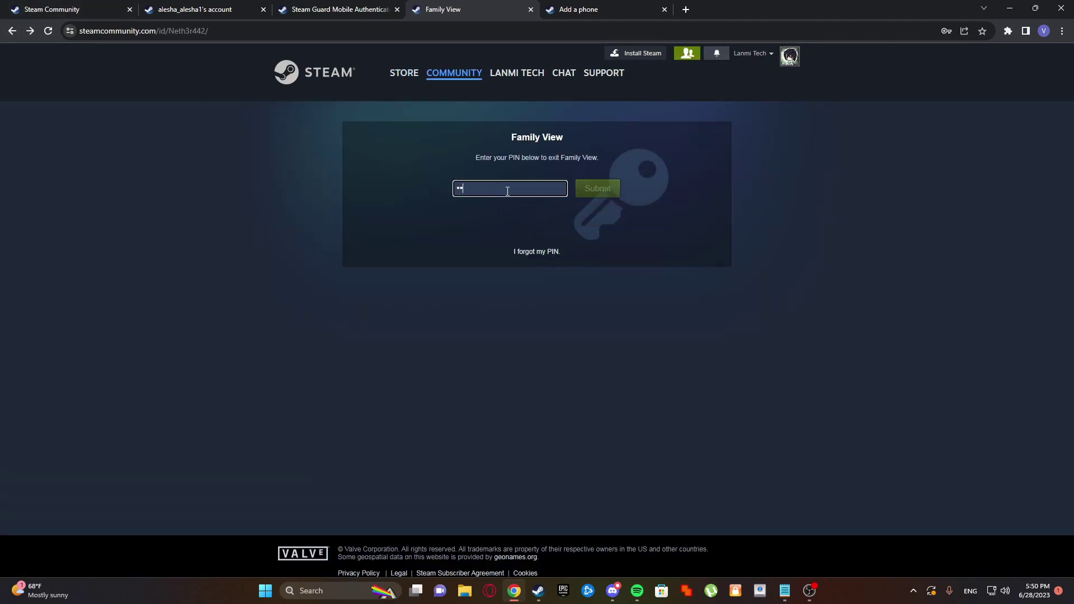
click(582, 196)
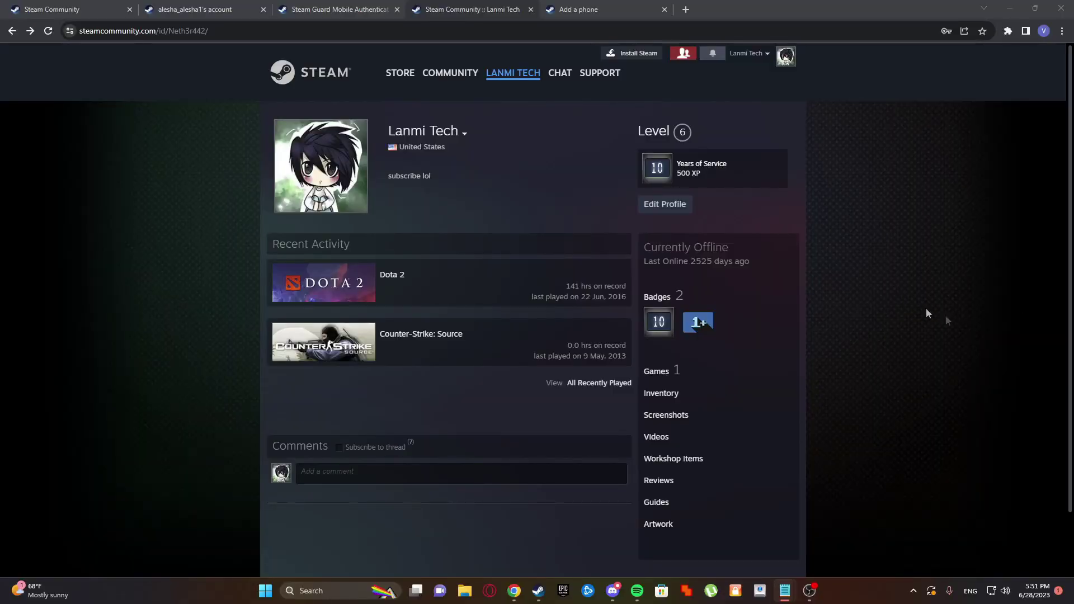
Step: Open Edit Profile's Privacy Settings and set My profile to Private
click(676, 210)
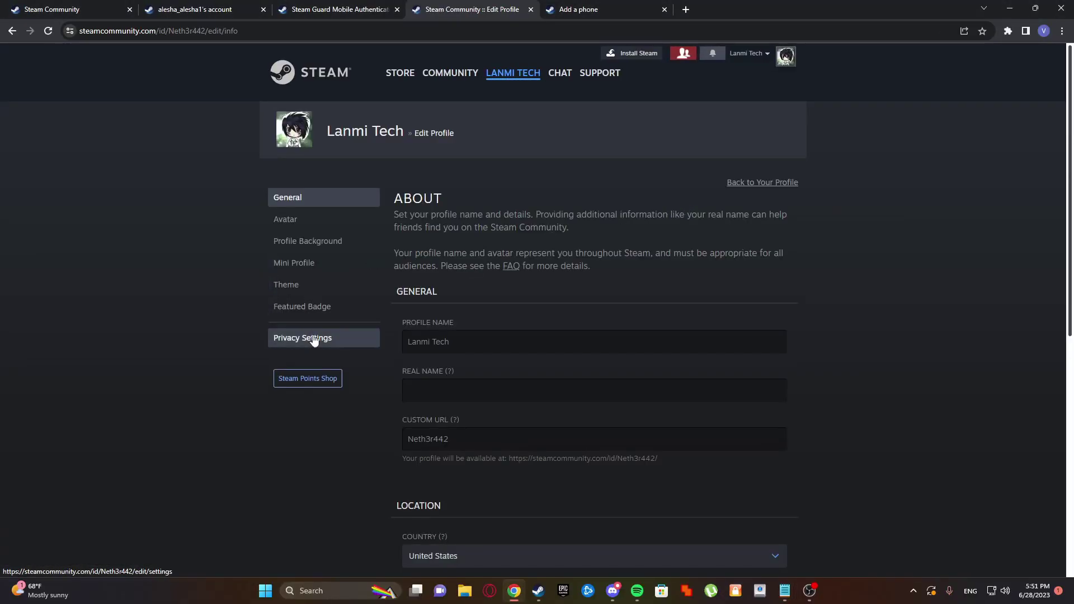
click(314, 339)
click(475, 271)
click(472, 281)
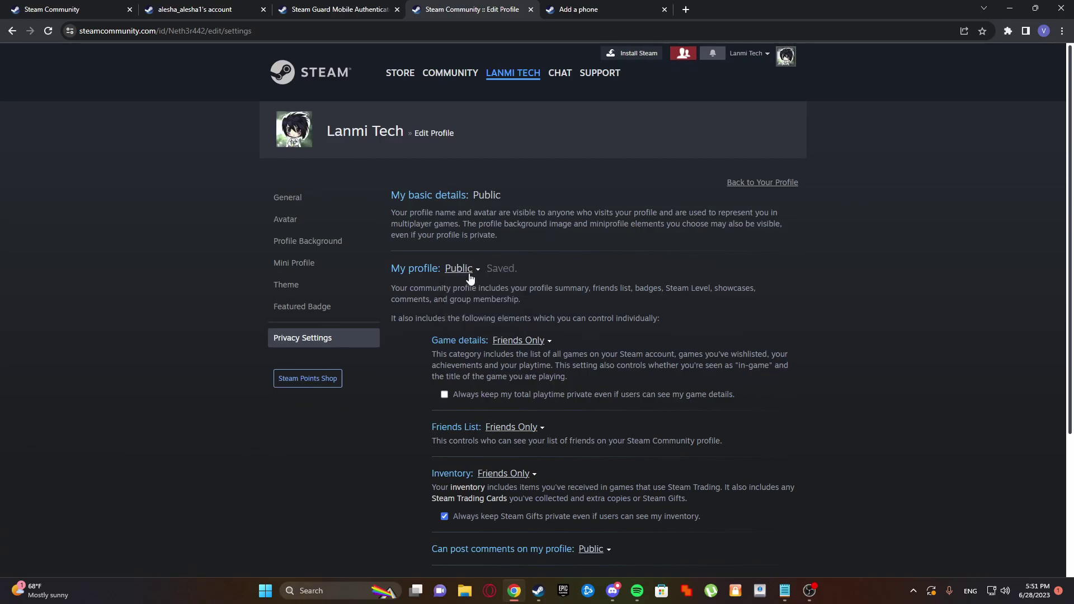
click(460, 270)
click(456, 313)
scroll(510, 297, down, 1)
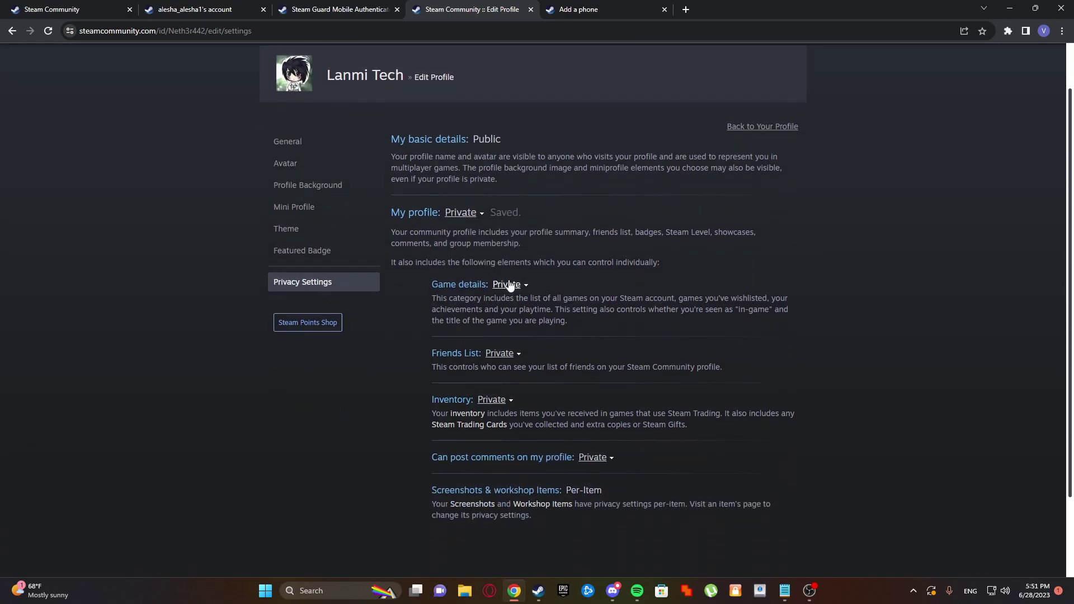
Step: Set Game details, Friends List and Inventory visibility to Private
click(507, 285)
click(516, 306)
scroll(516, 287, down, 1)
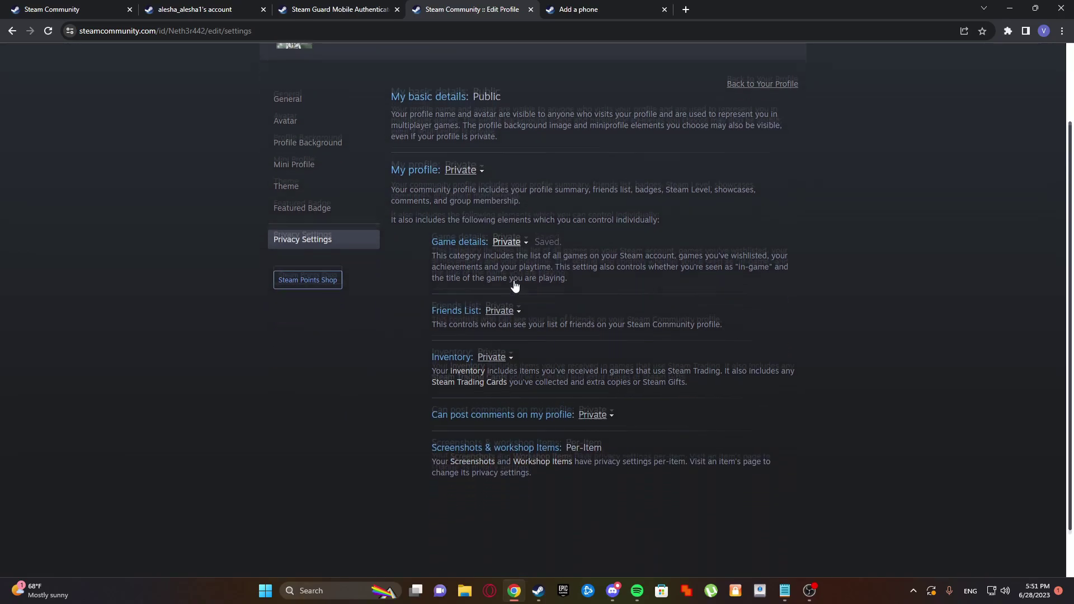
click(500, 298)
click(509, 318)
click(493, 343)
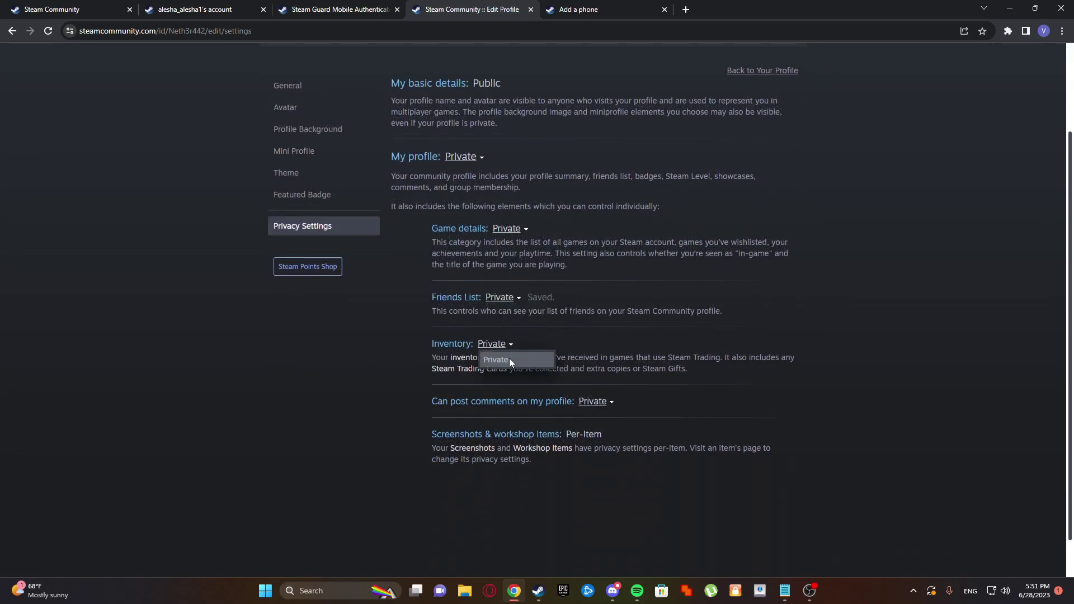
click(510, 360)
scroll(627, 348, up, 2)
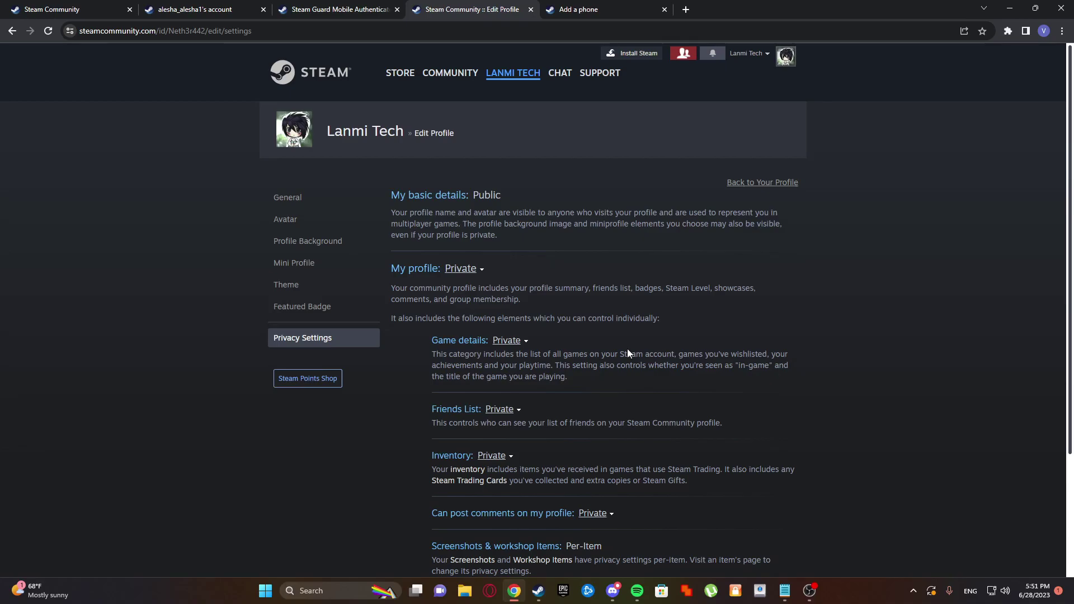
scroll(629, 353, down, 3)
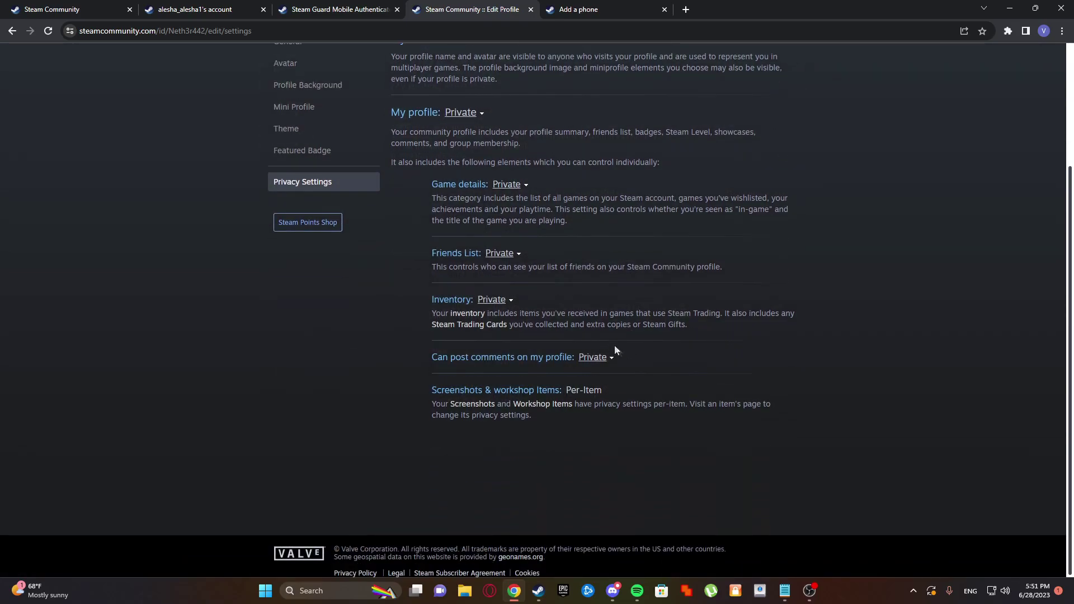
scroll(621, 335, up, 1)
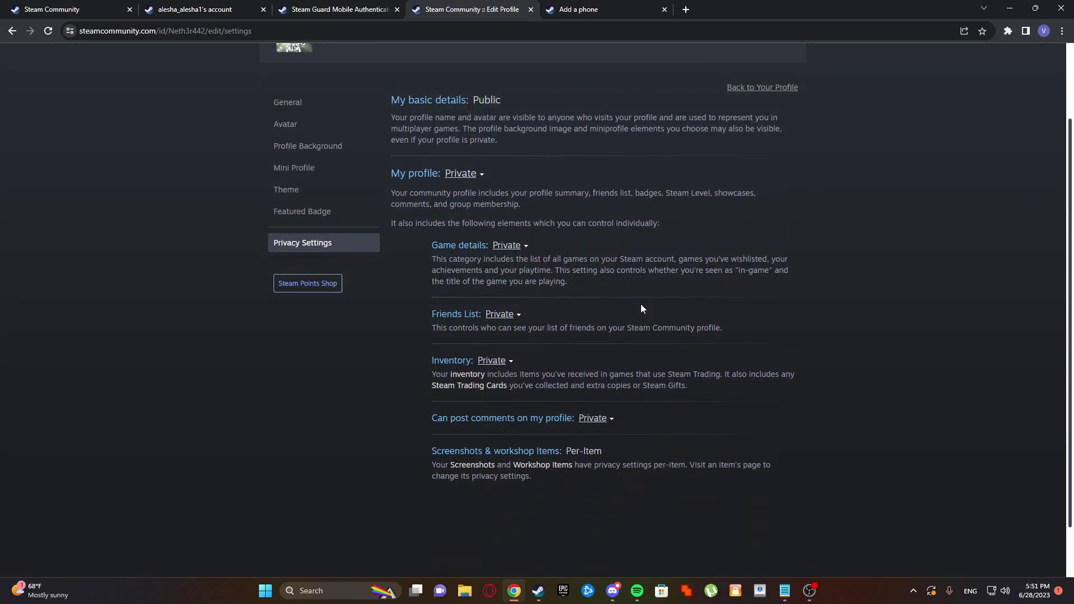
Step: Leave the profile comment permission set to Private
click(603, 420)
click(598, 420)
click(603, 437)
Step: Set My profile, Game details, Friends List and Inventory to Friends Only
click(463, 174)
click(467, 204)
click(507, 246)
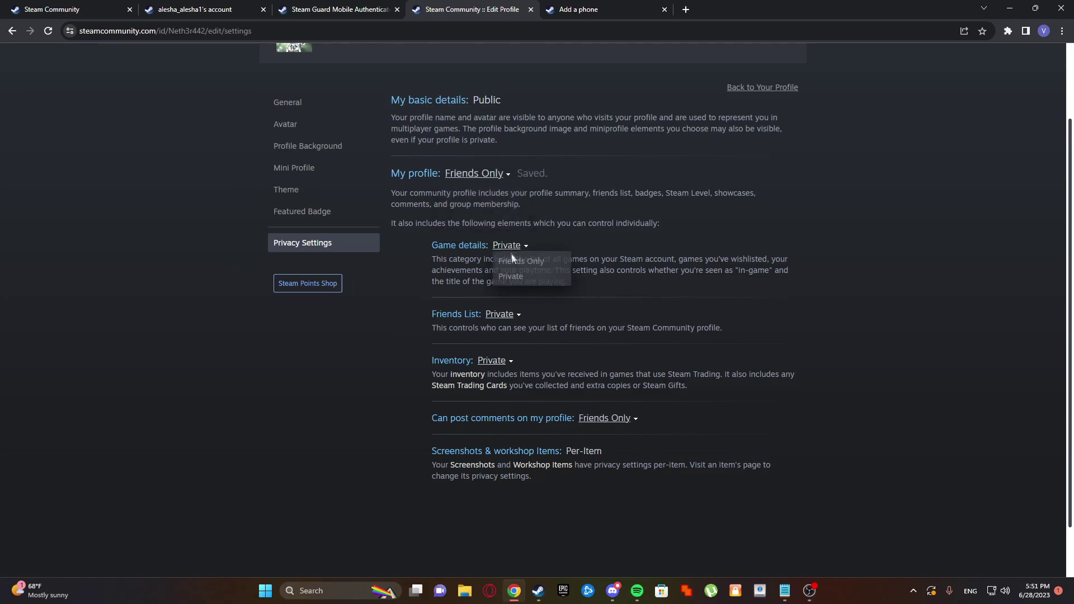
click(516, 267)
click(510, 332)
click(515, 343)
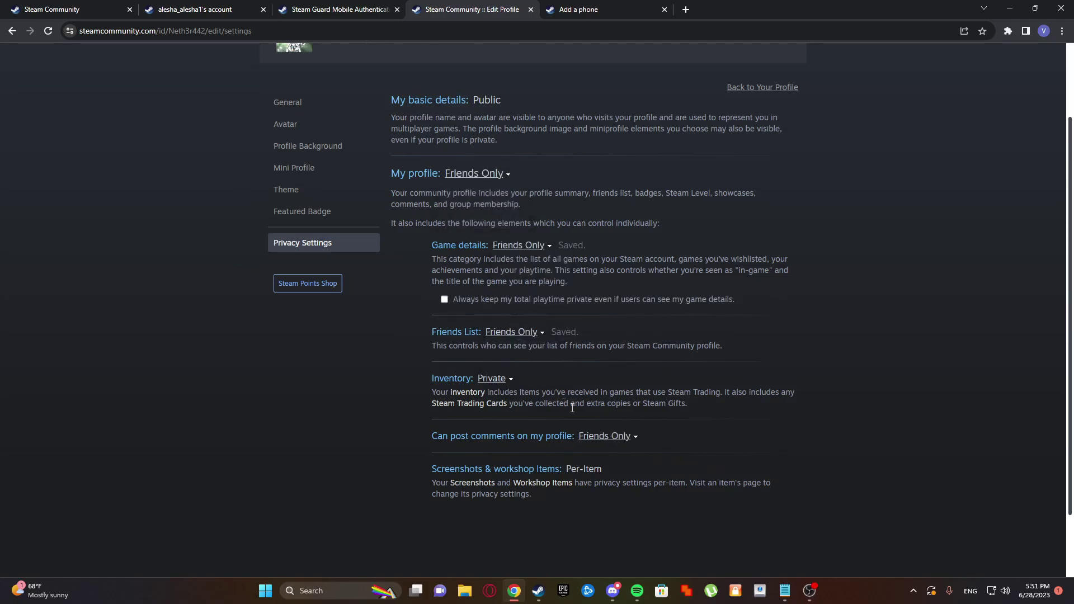
click(505, 380)
click(518, 391)
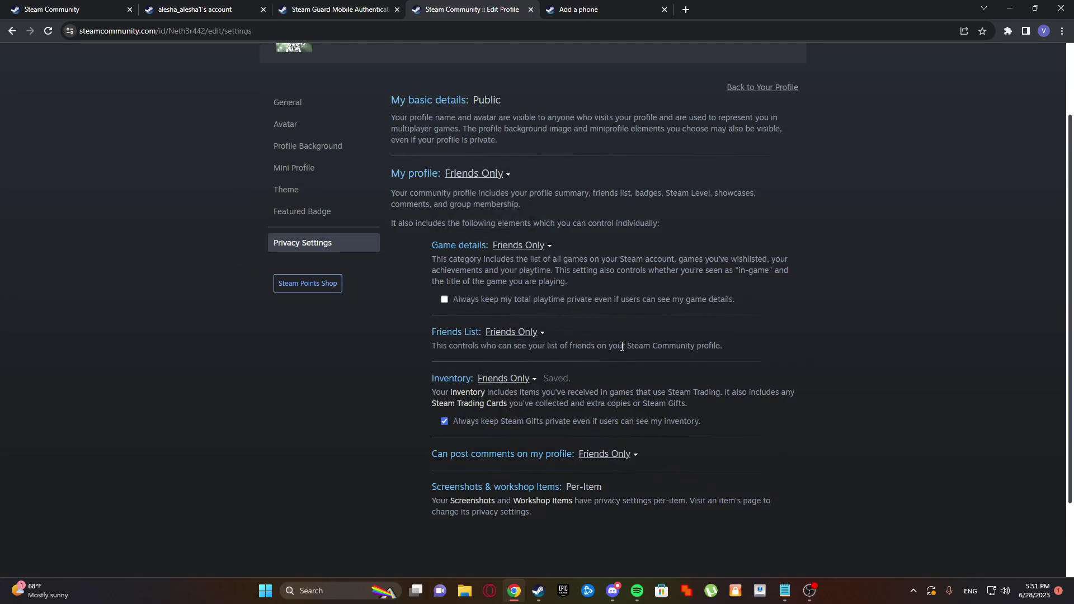
scroll(618, 247, up, 2)
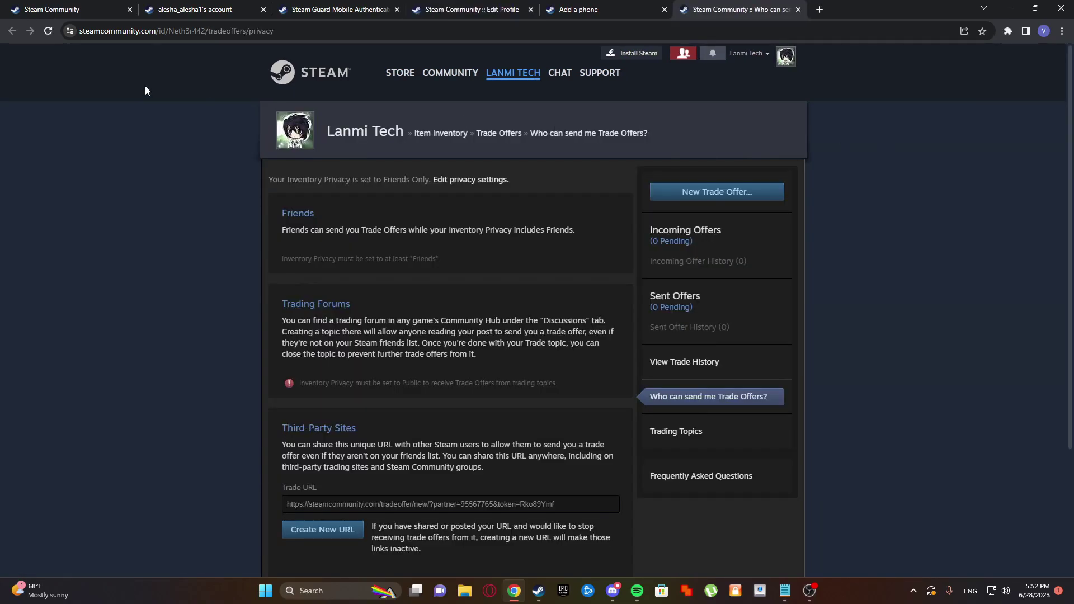
Step: Generate a new trade offer URL with Create New URL and confirm it
scroll(301, 122, down, 3)
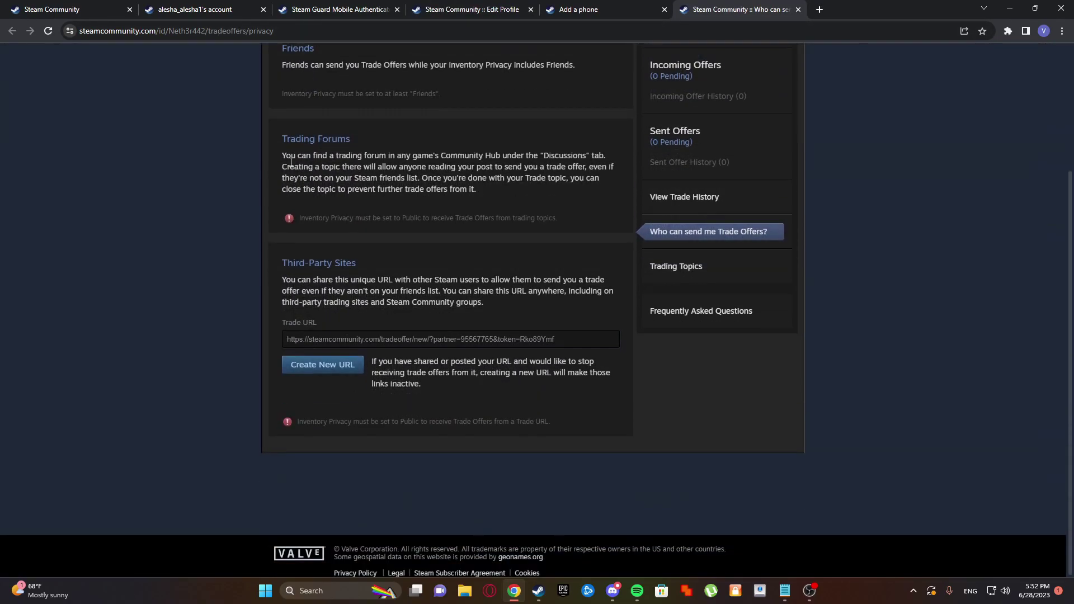
scroll(428, 230, up, 4)
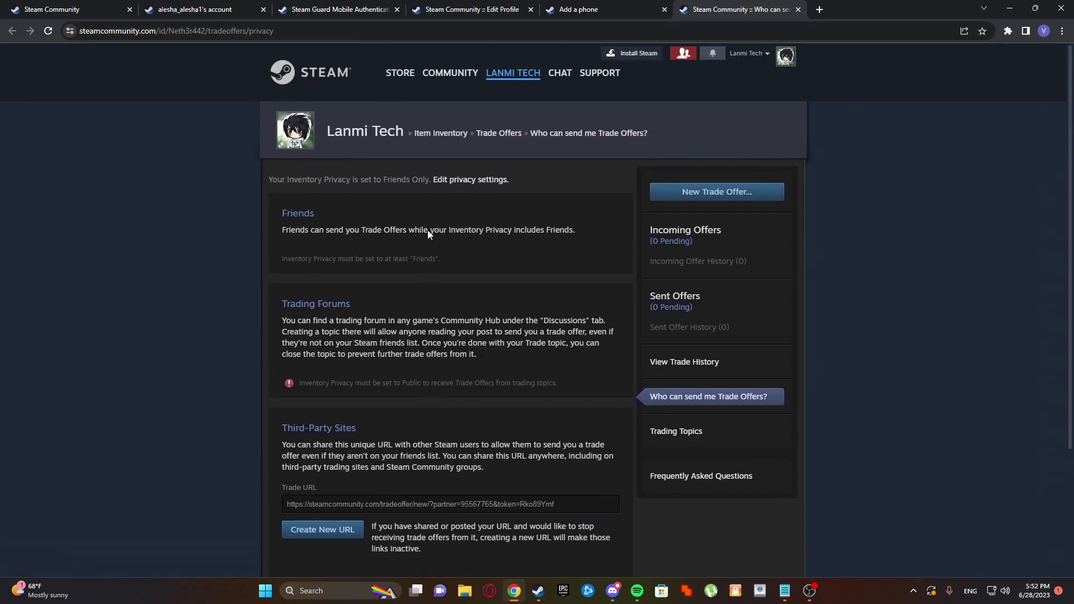
scroll(428, 230, down, 3)
click(334, 419)
click(639, 338)
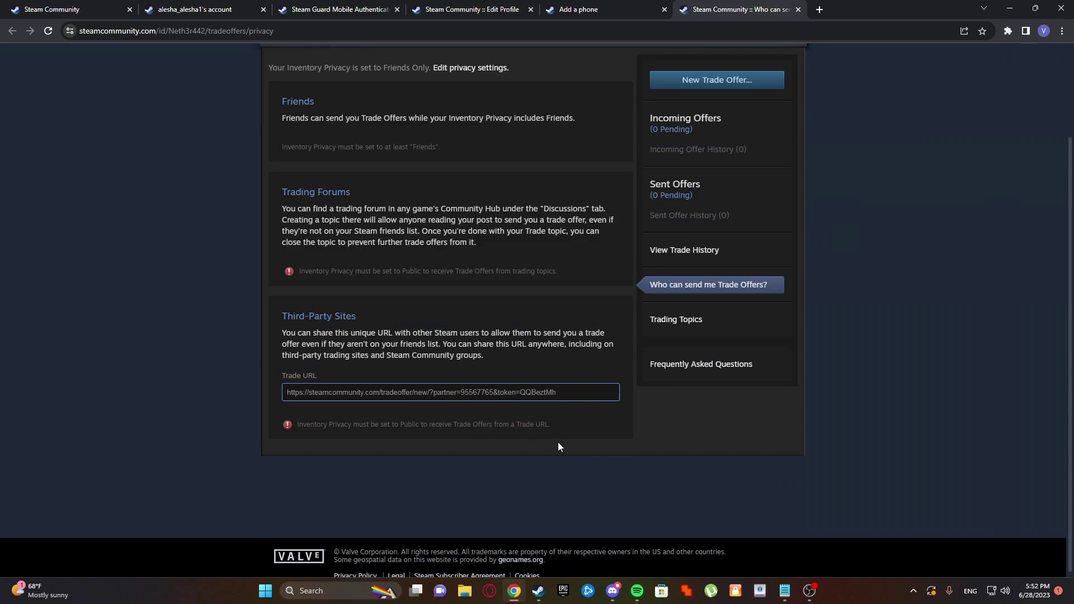
Step: Select the whole new trade URL and switch to the Notepad window
scroll(563, 424, up, 1)
click(566, 406)
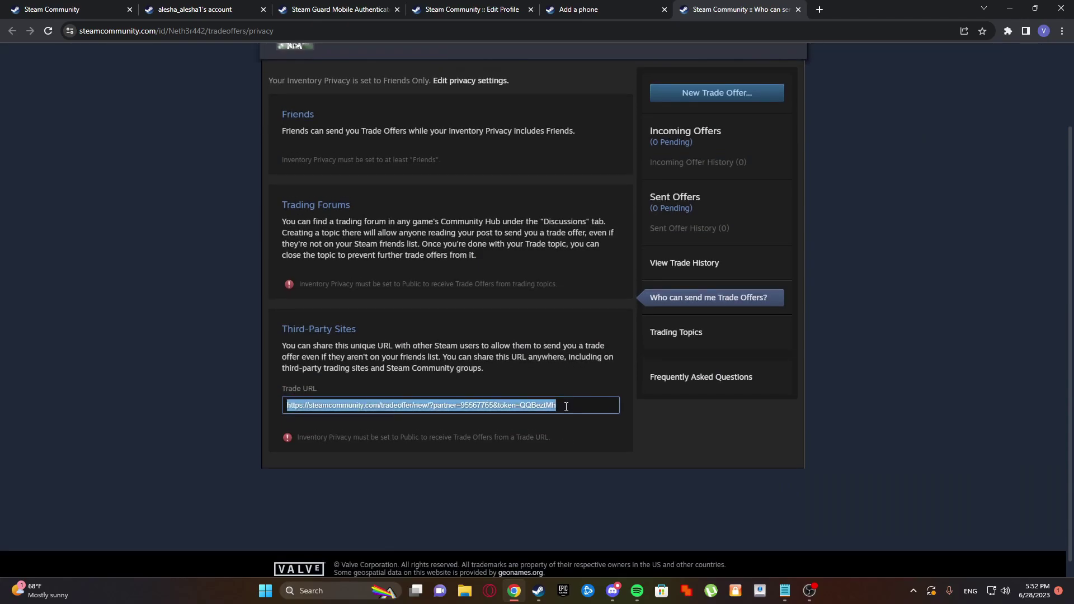
scroll(566, 407, up, 2)
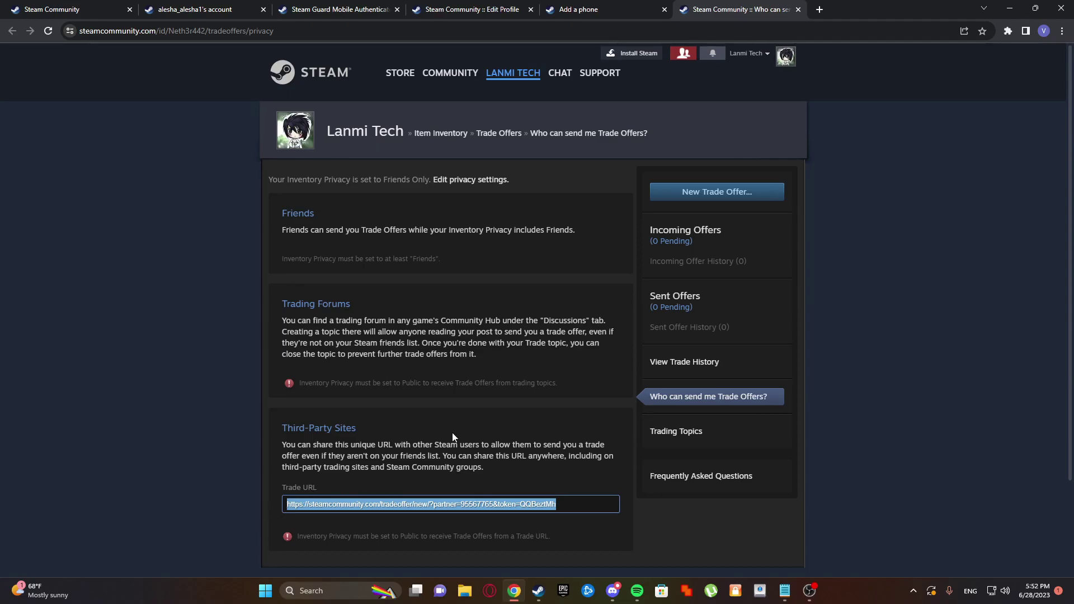
key(alt+Tab)
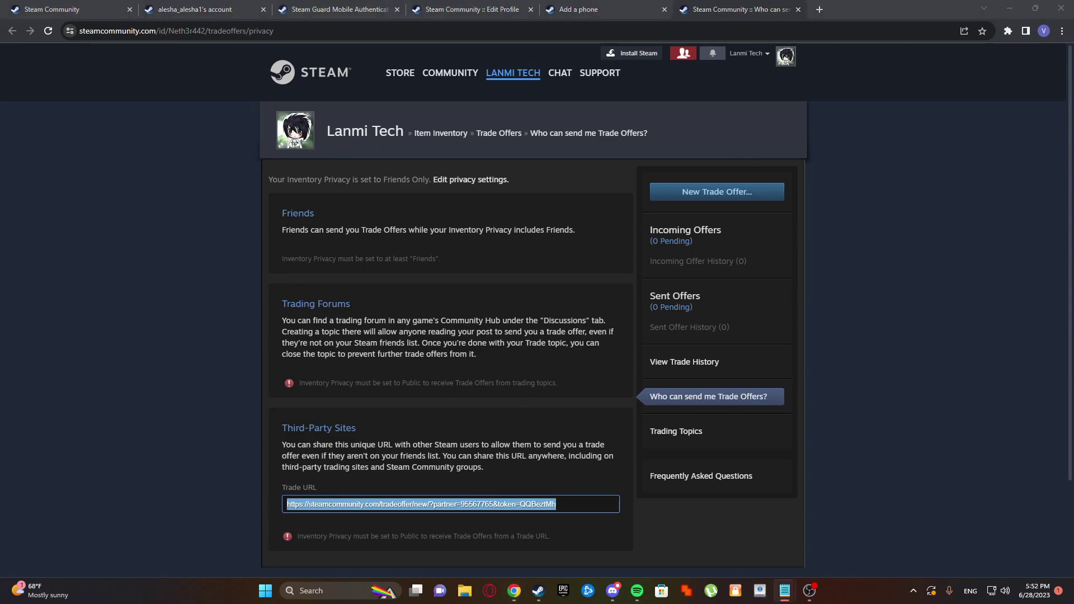
Step: Revoke the account's existing Steam Web API key and confirm the revocation
click(819, 10)
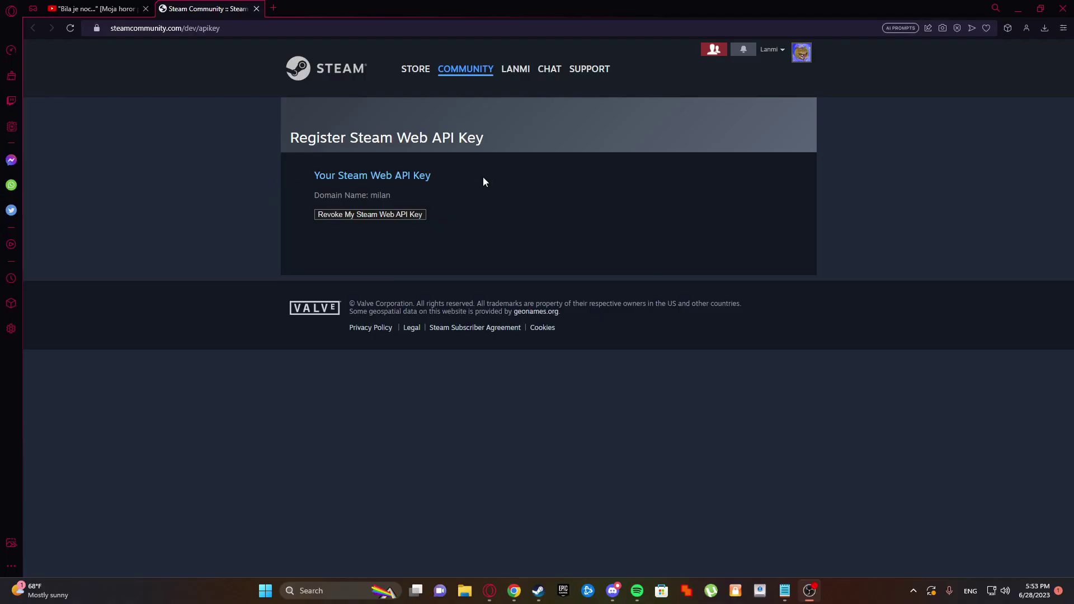
click(312, 192)
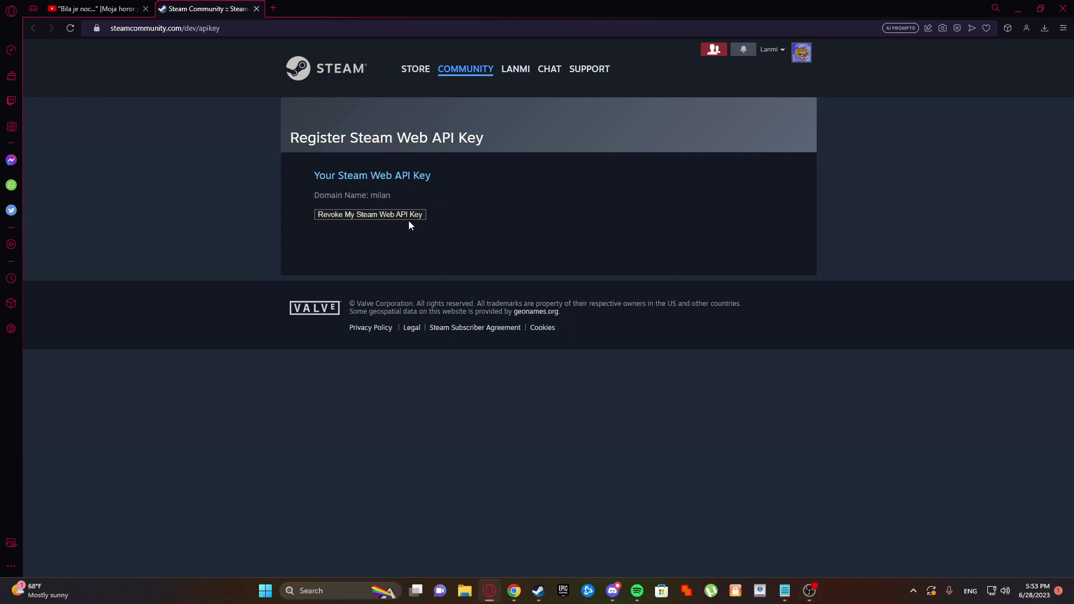
click(384, 217)
click(608, 109)
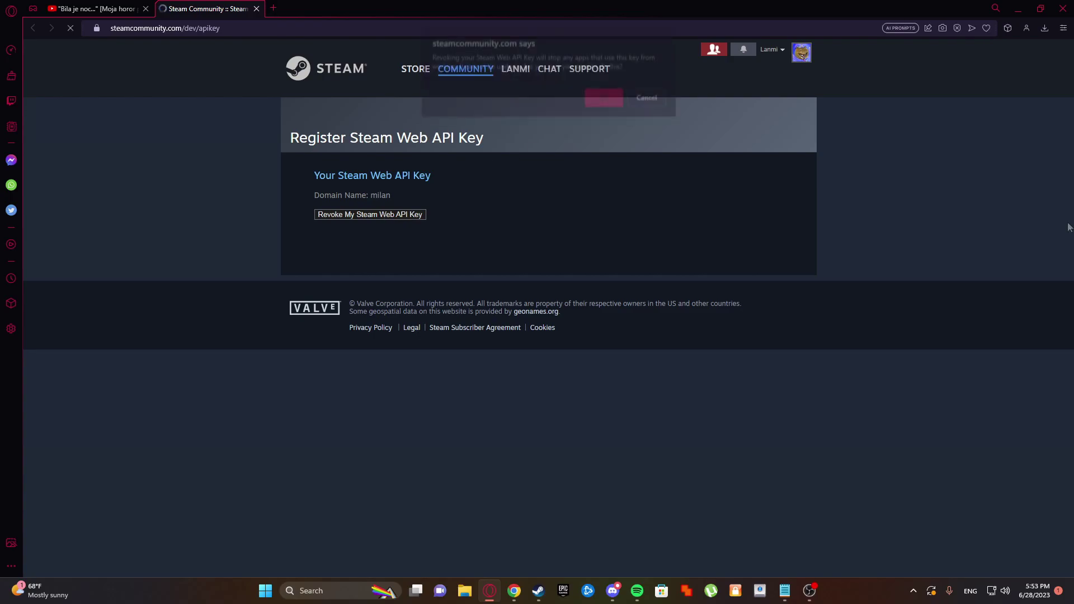
Step: Register a new Web API key under the same domain name, accepting the Terms of Use
click(466, 228)
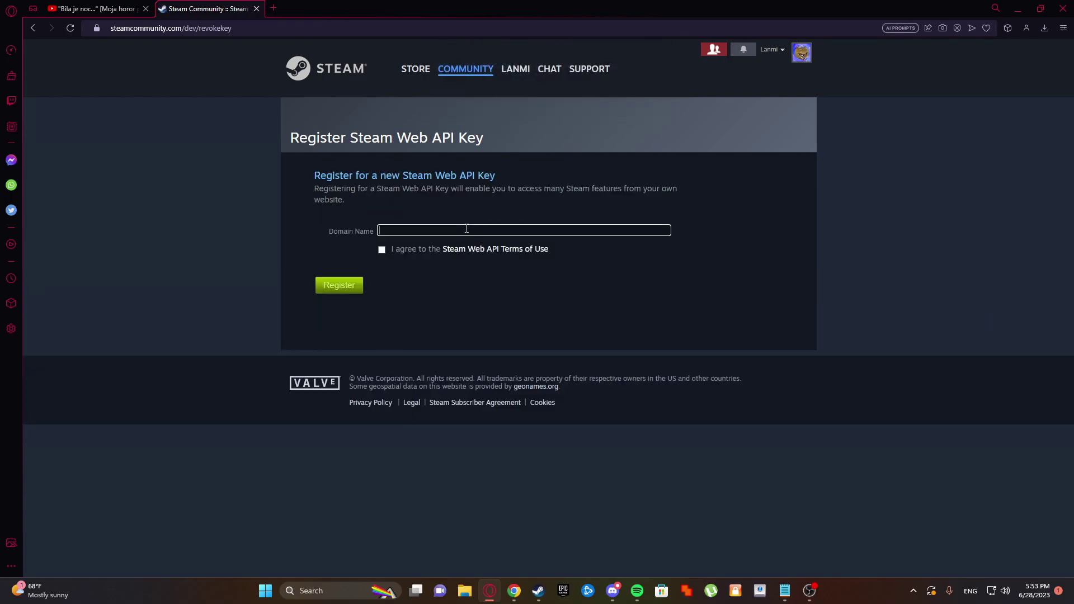
text(milan)
click(382, 251)
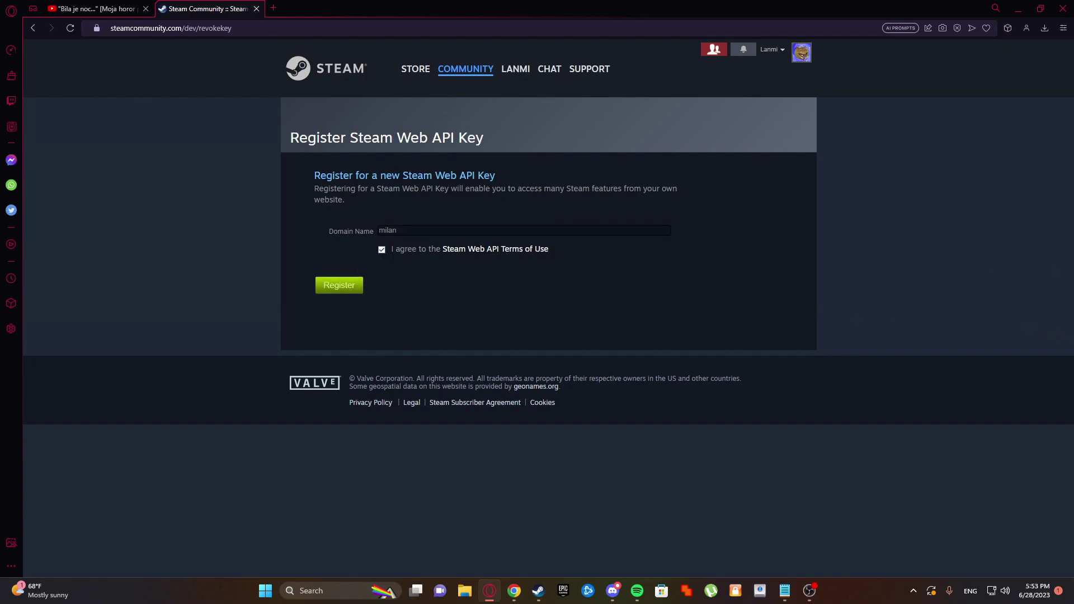
key(Return)
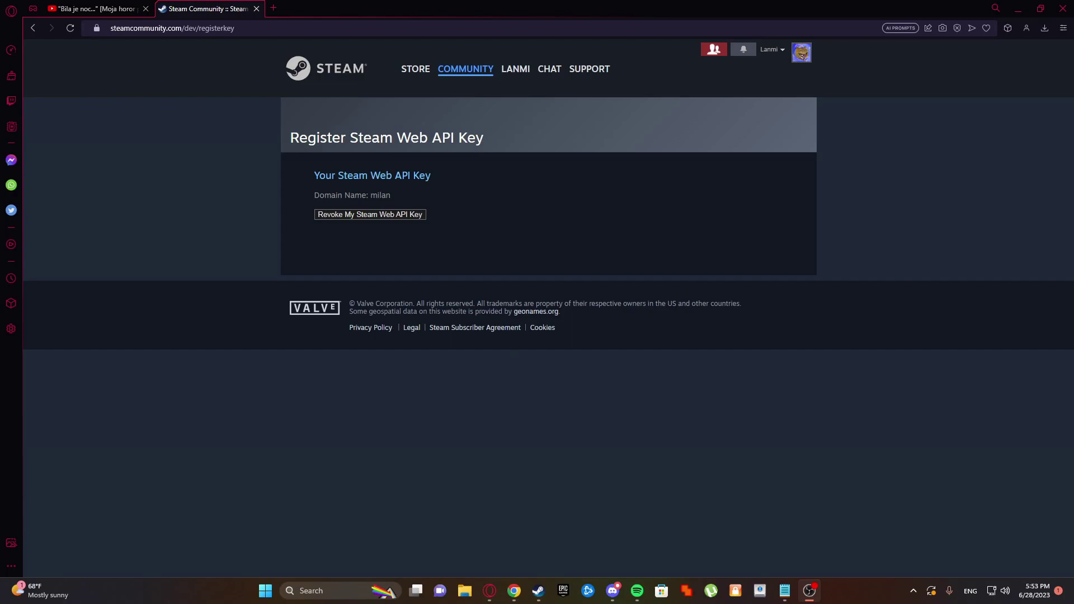